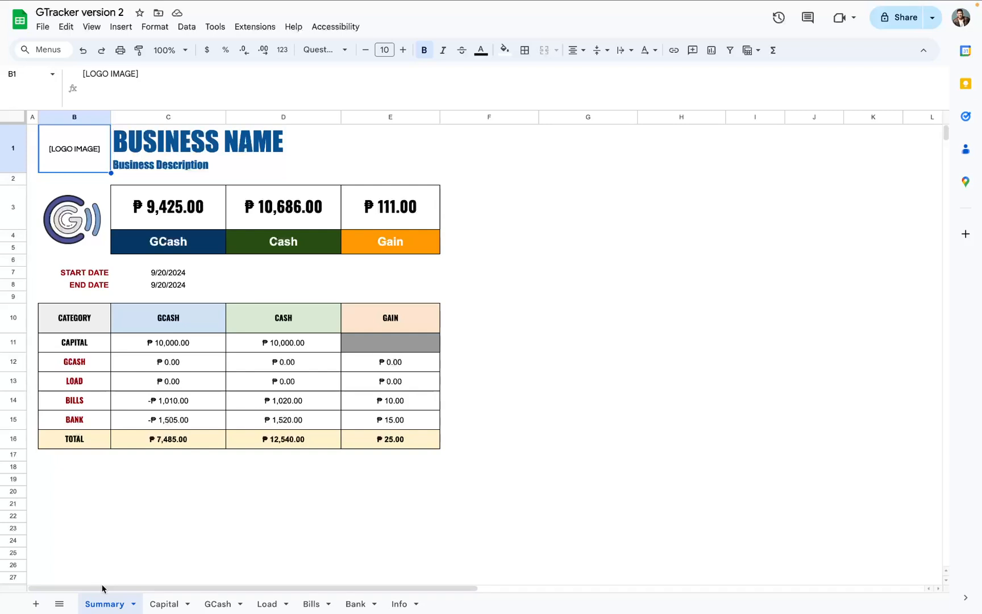
Step: Review the Capital sheet's GCash and cash columns, followed by the GCash, Load, Bills and Bank sheets
{"action": "left_click", "coordinate": [163, 606]}
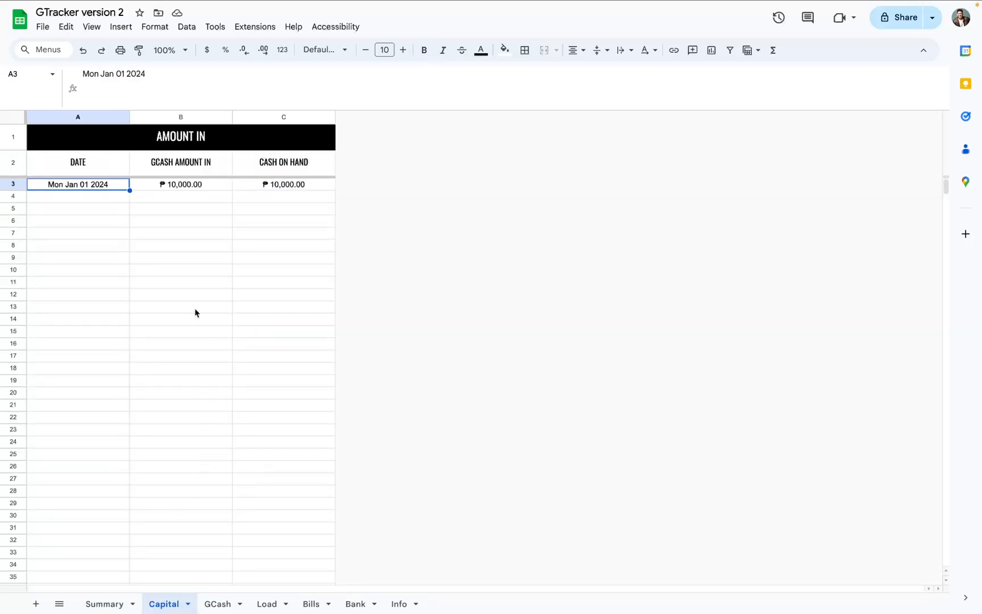
{"action": "left_click", "coordinate": [176, 118]}
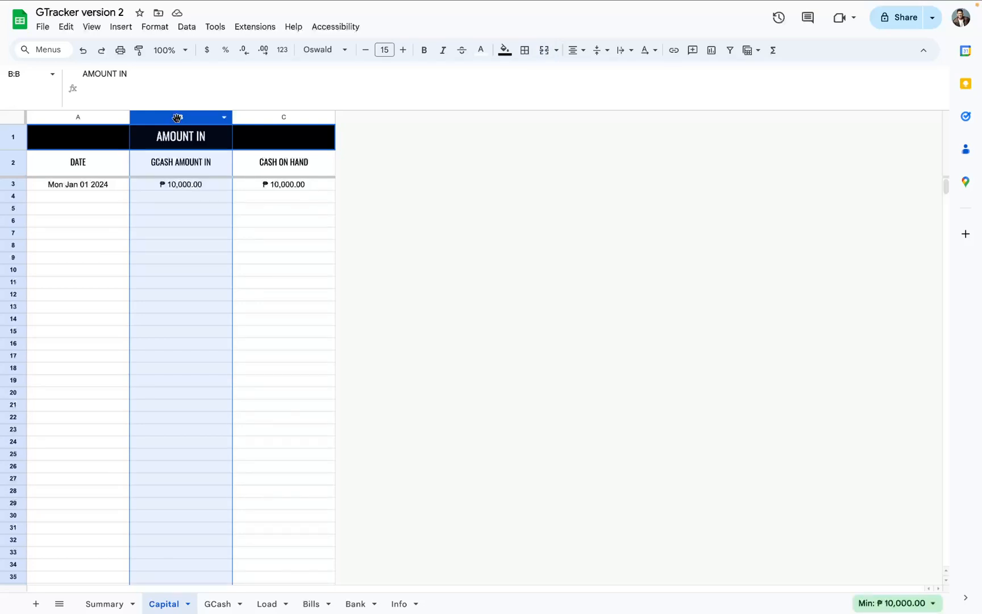
{"action": "left_click", "coordinate": [265, 118]}
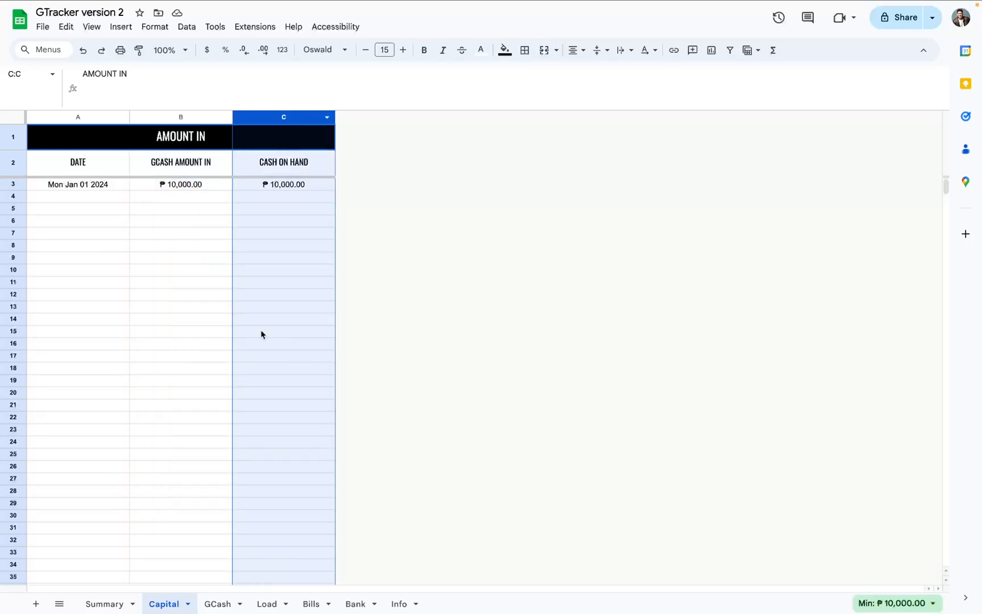
{"action": "left_click", "coordinate": [221, 604]}
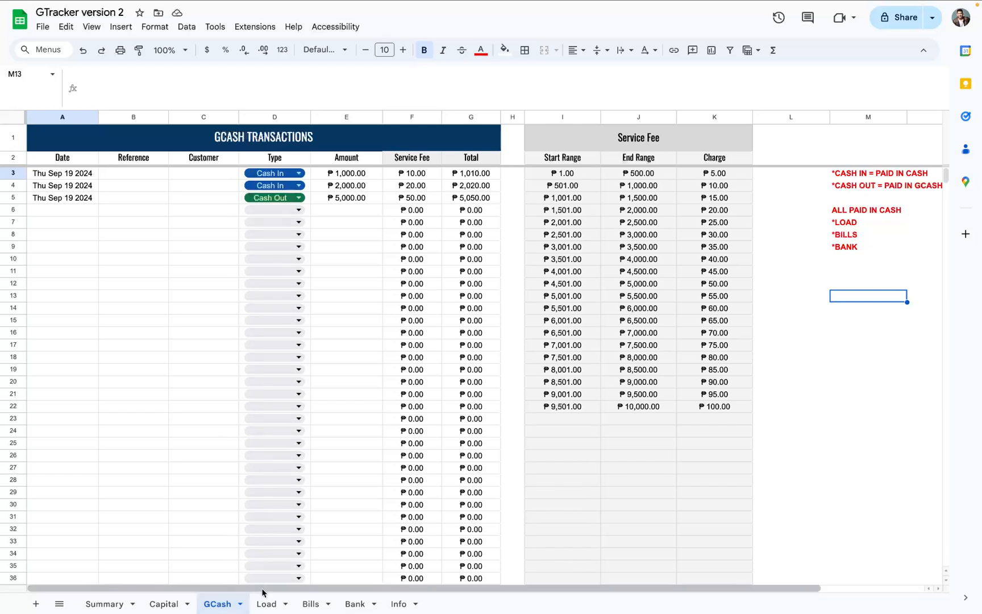
{"action": "left_click", "coordinate": [268, 602]}
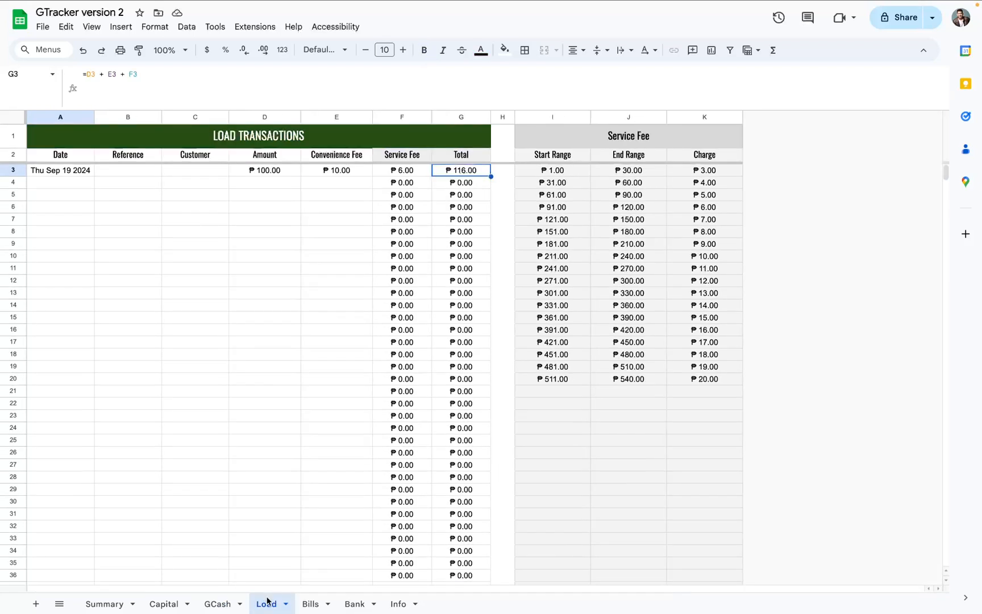
{"action": "left_click", "coordinate": [304, 602]}
{"action": "left_click", "coordinate": [349, 601]}
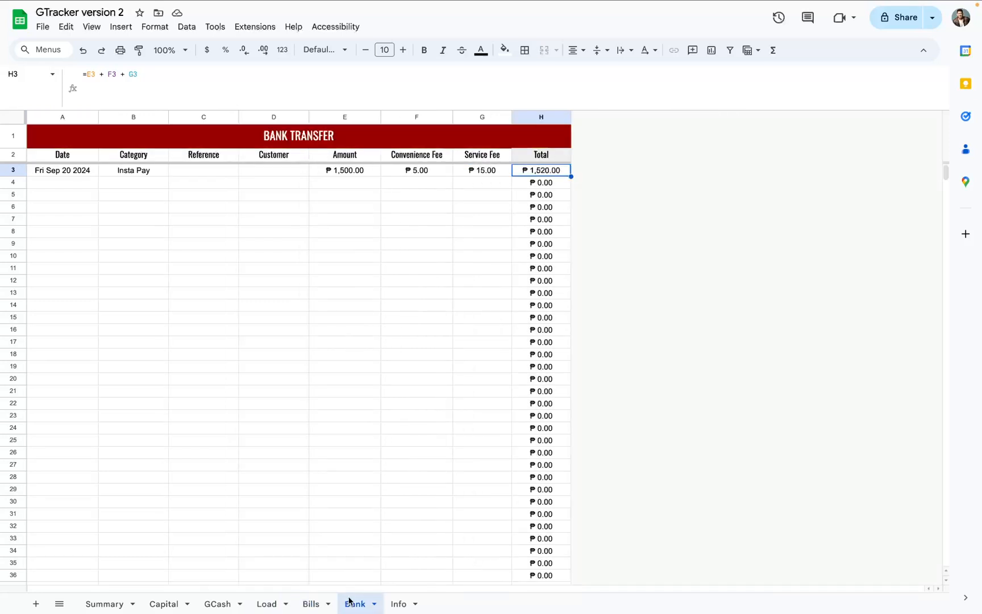
Step: Return to the Summary sheet and examine the overall GCash, Cash and Gain figures in C3:E5
{"action": "left_click", "coordinate": [124, 597]}
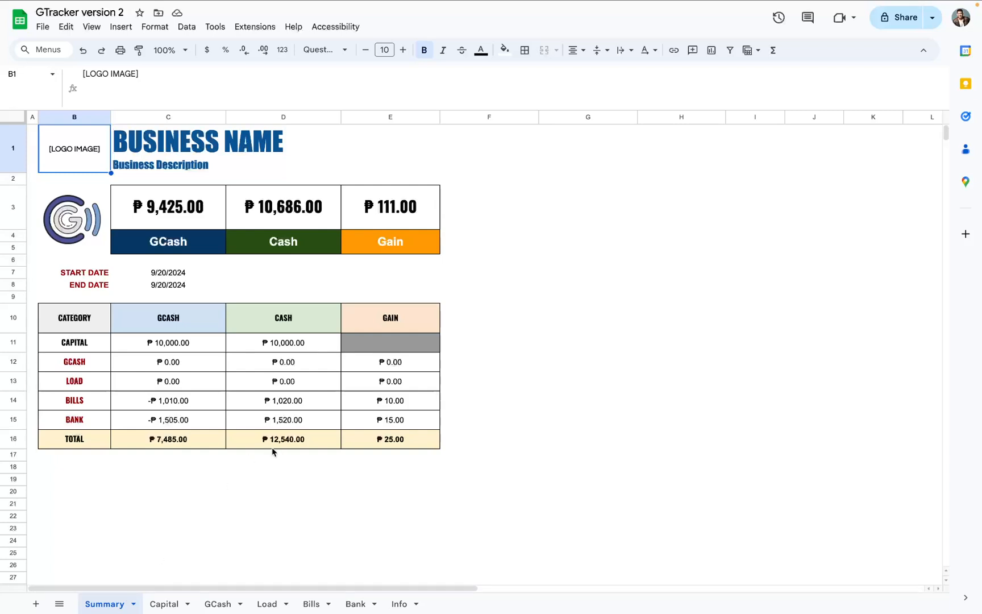
{"action": "left_click", "coordinate": [161, 210]}
{"action": "left_click_drag", "start_coordinate": [161, 210], "coordinate": [174, 248]}
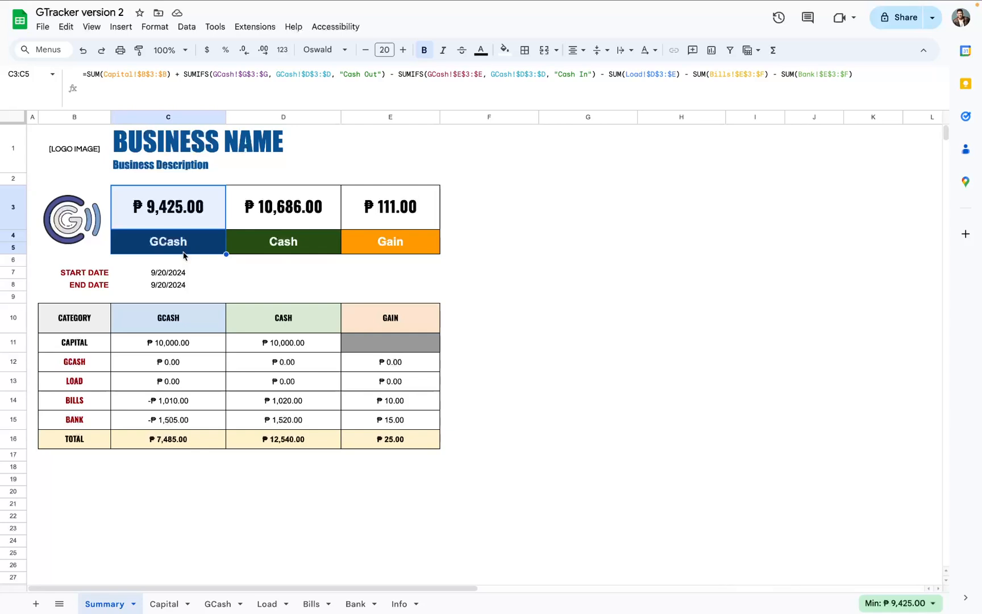
{"action": "left_click_drag", "start_coordinate": [288, 223], "coordinate": [299, 246]}
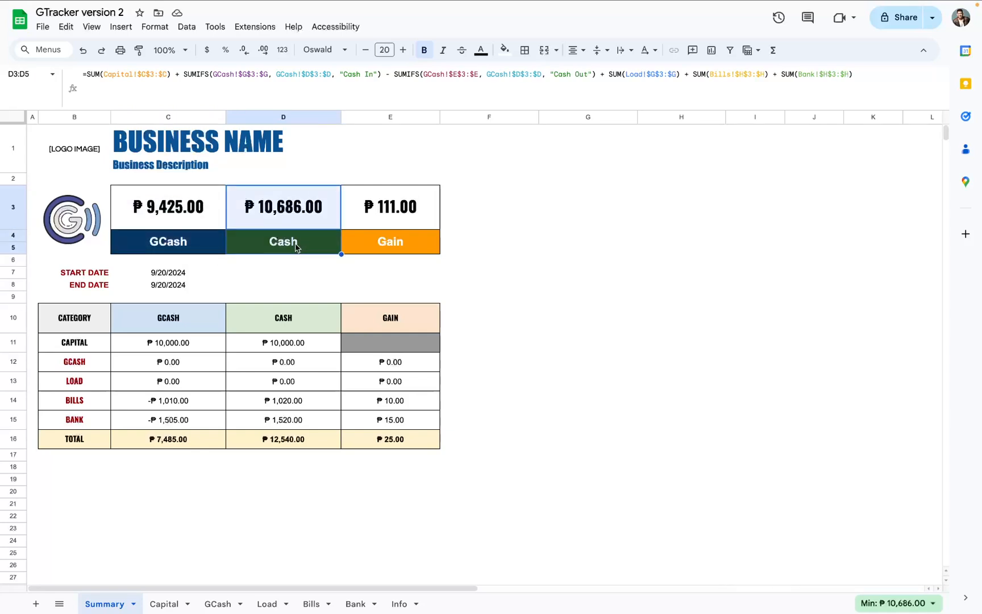
{"action": "left_click_drag", "start_coordinate": [381, 229], "coordinate": [386, 254]}
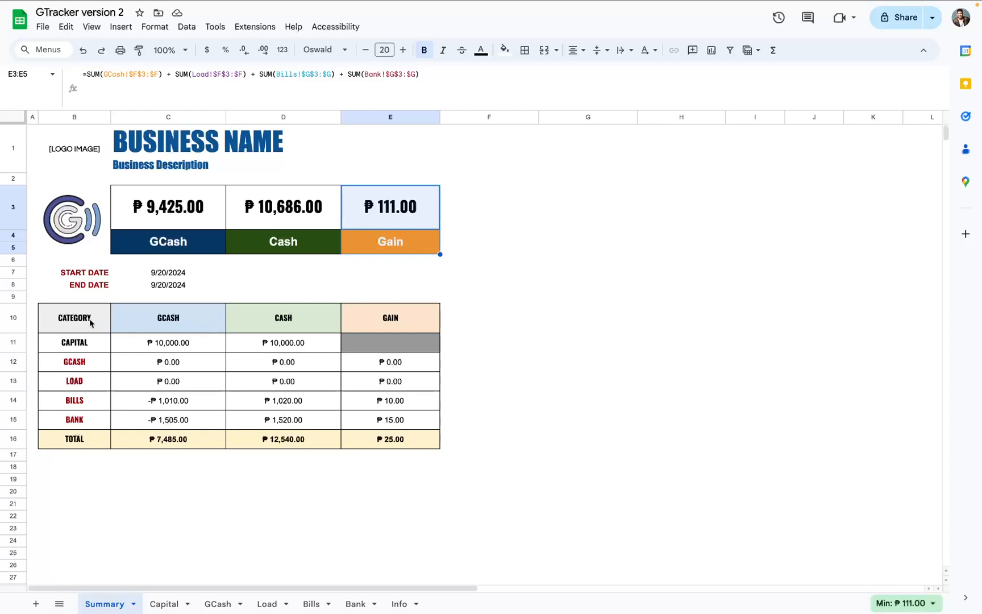
Step: Examine the category table in B10:E16, going through the Capital, GCash, Load, Bills and Bank rows
{"action": "left_click_drag", "start_coordinate": [89, 318], "coordinate": [398, 443]}
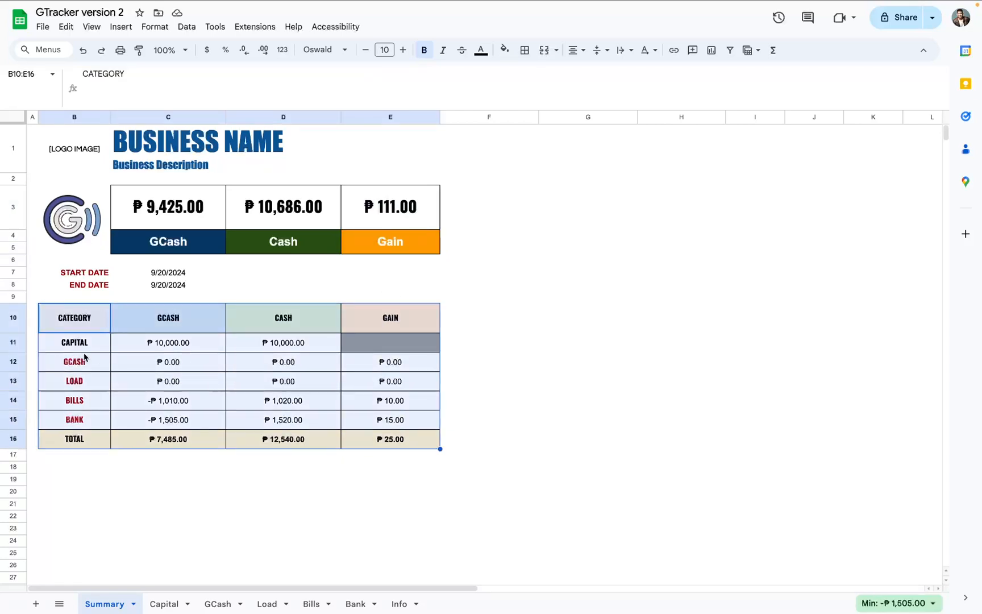
{"action": "left_click_drag", "start_coordinate": [84, 344], "coordinate": [275, 354]}
{"action": "left_click_drag", "start_coordinate": [85, 367], "coordinate": [241, 381]}
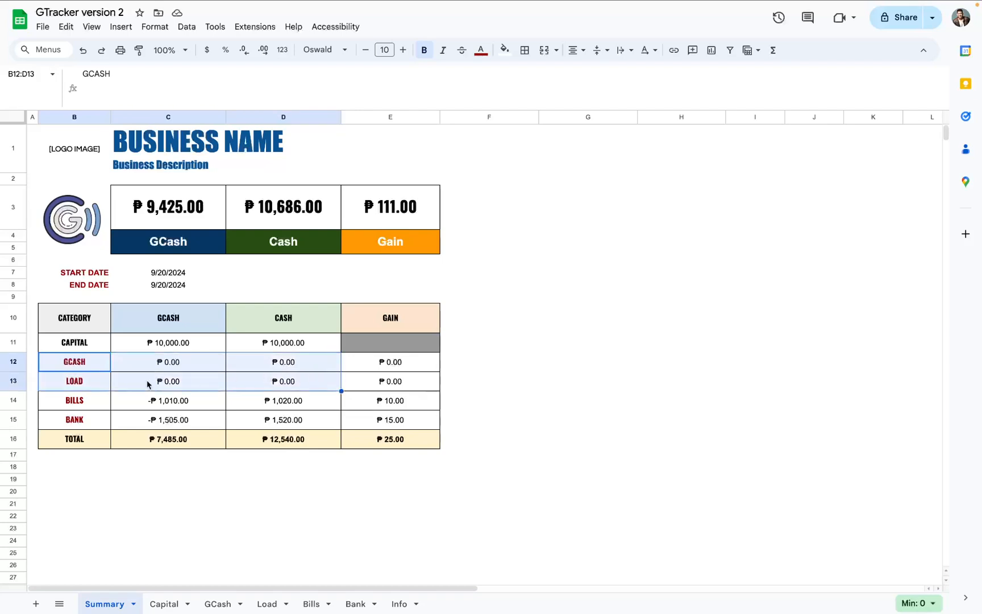
{"action": "left_click", "coordinate": [69, 386]}
{"action": "left_click_drag", "start_coordinate": [69, 385], "coordinate": [287, 421]}
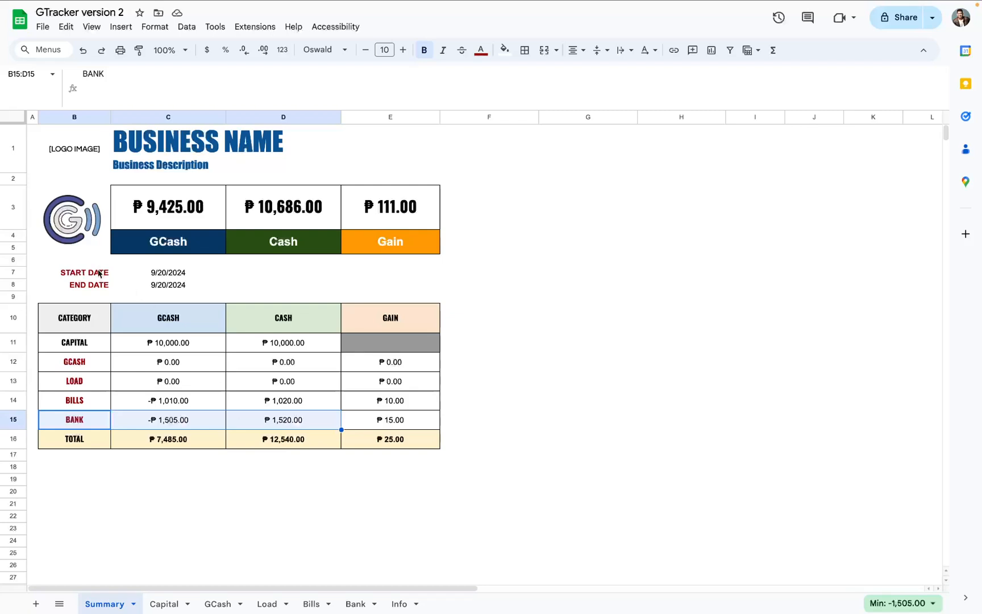
Step: Set the summary's start date in C7 to 9/18/2024
{"action": "left_click_drag", "start_coordinate": [101, 273], "coordinate": [176, 285]}
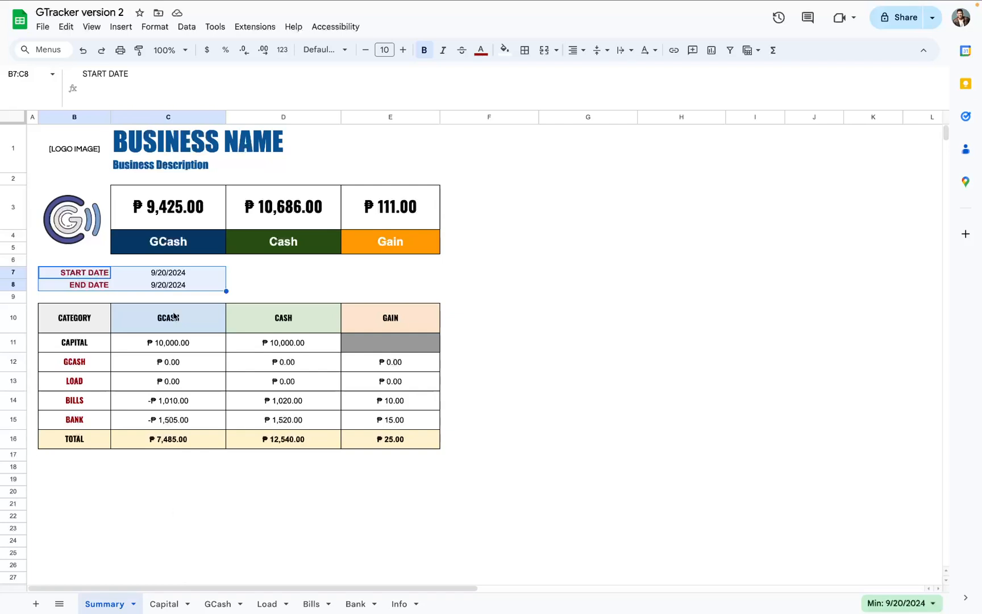
{"action": "double_click", "coordinate": [171, 274]}
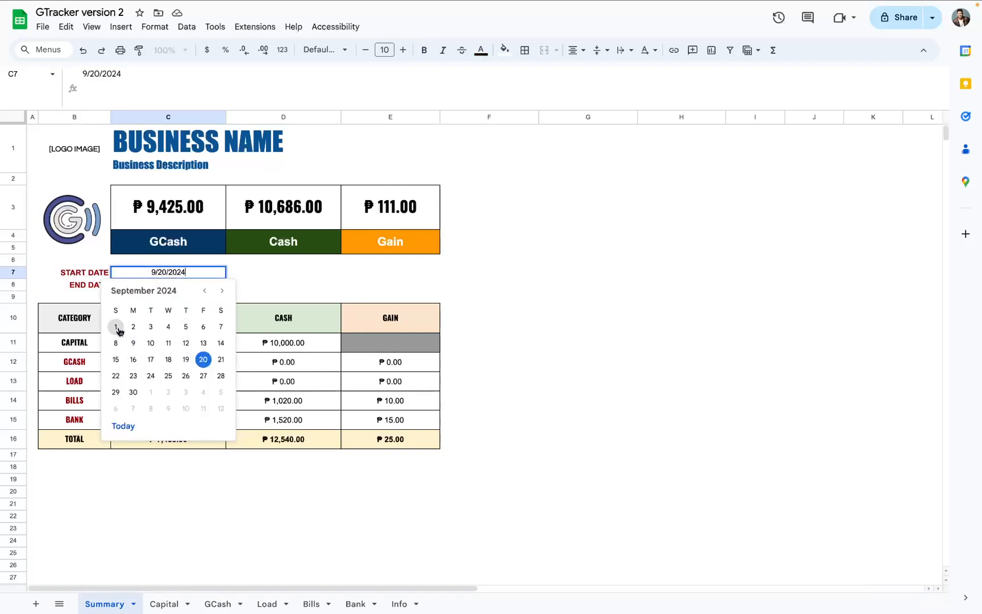
{"action": "left_click", "coordinate": [167, 360]}
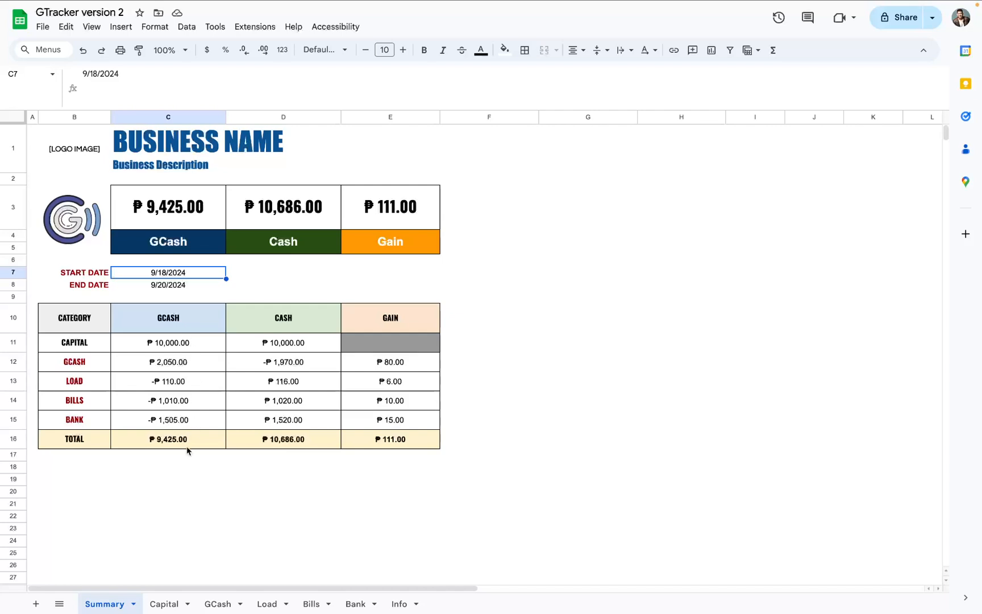
Step: Compare the category table's total row with the overall GCash, Cash and Gain figures above it
{"action": "left_click_drag", "start_coordinate": [187, 451], "coordinate": [391, 447]}
{"action": "left_click_drag", "start_coordinate": [182, 222], "coordinate": [398, 237]}
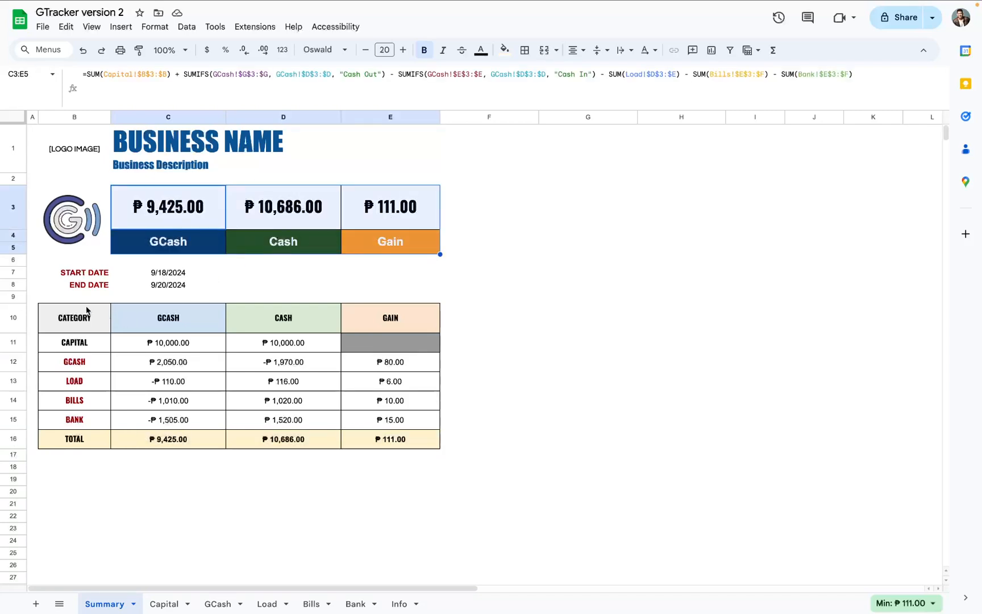
{"action": "left_click_drag", "start_coordinate": [63, 274], "coordinate": [415, 458]}
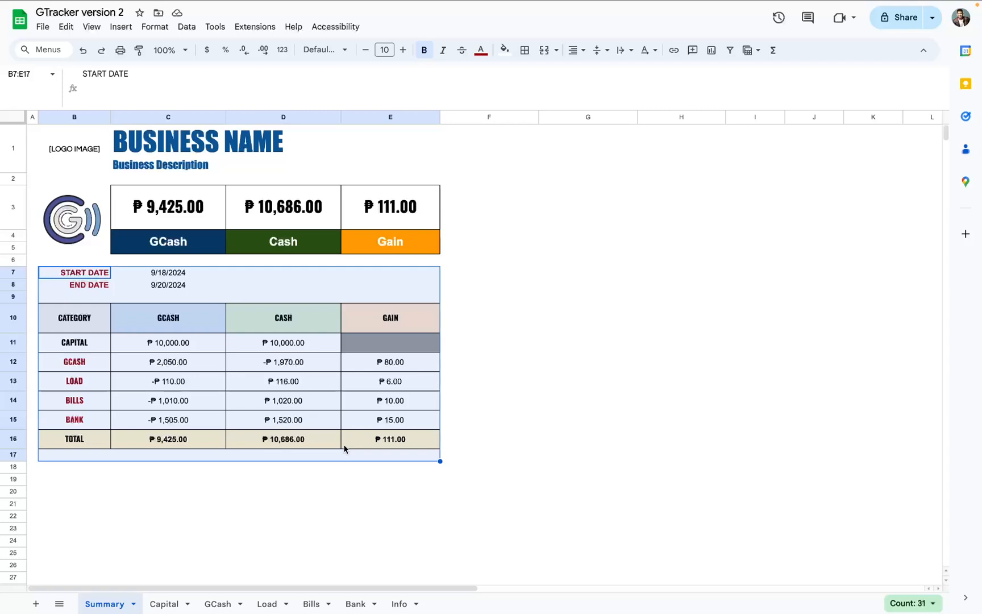
Step: Set the start date in C7 to 9/20/2024 and check the end date in C8
{"action": "double_click", "coordinate": [163, 276]}
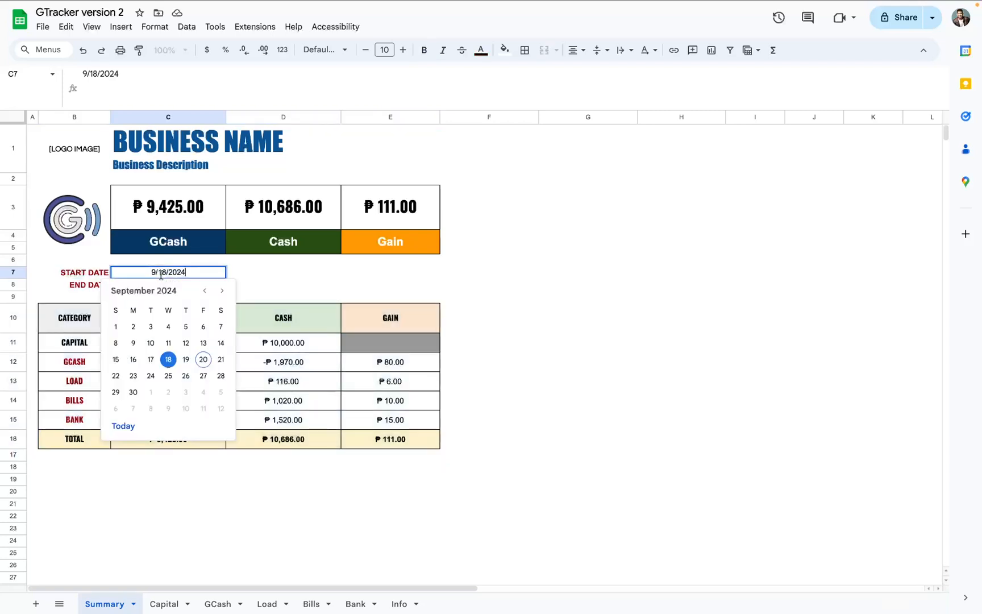
{"action": "left_click", "coordinate": [203, 360]}
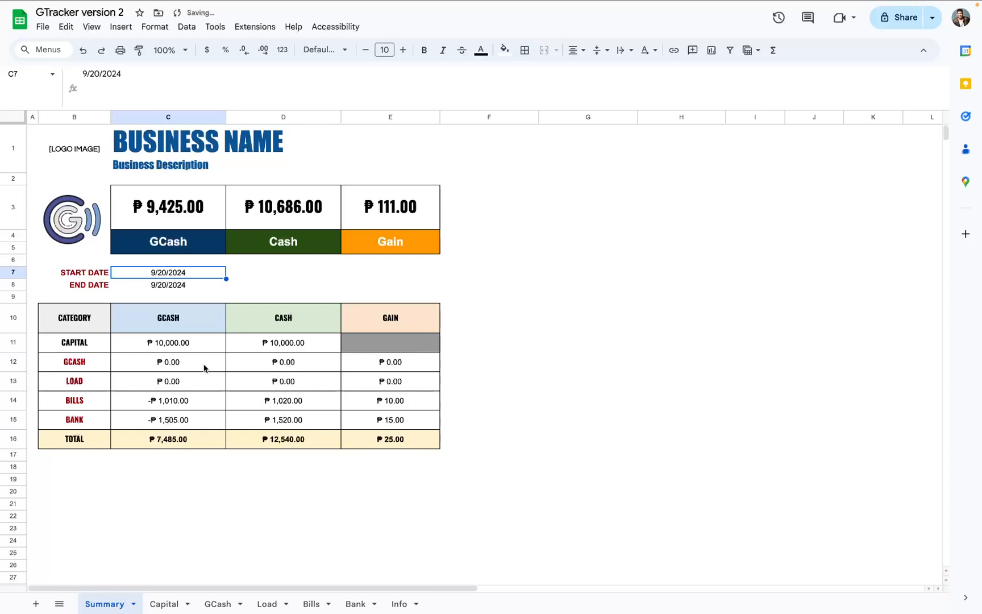
{"action": "left_click", "coordinate": [153, 286]}
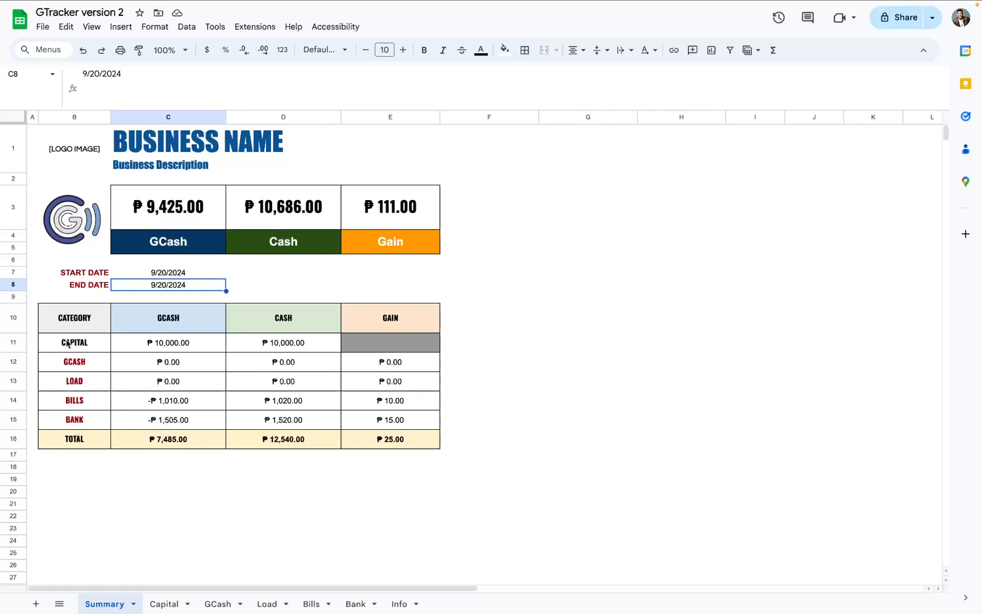
Step: Inspect the Bills row's GCash, Cash and Gain cells and the total row for the single-day range
{"action": "left_click", "coordinate": [160, 406]}
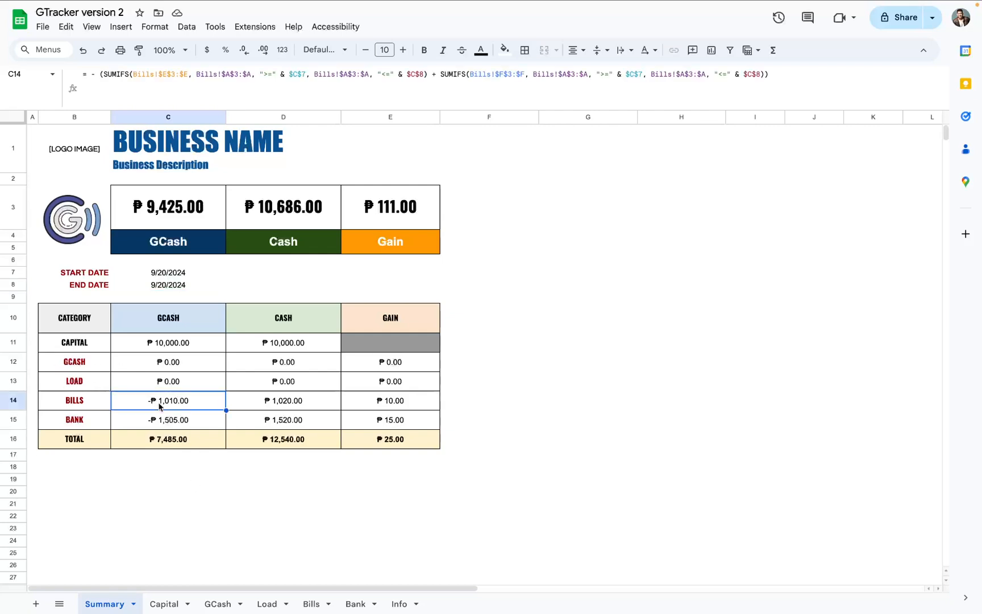
{"action": "left_click", "coordinate": [271, 407]}
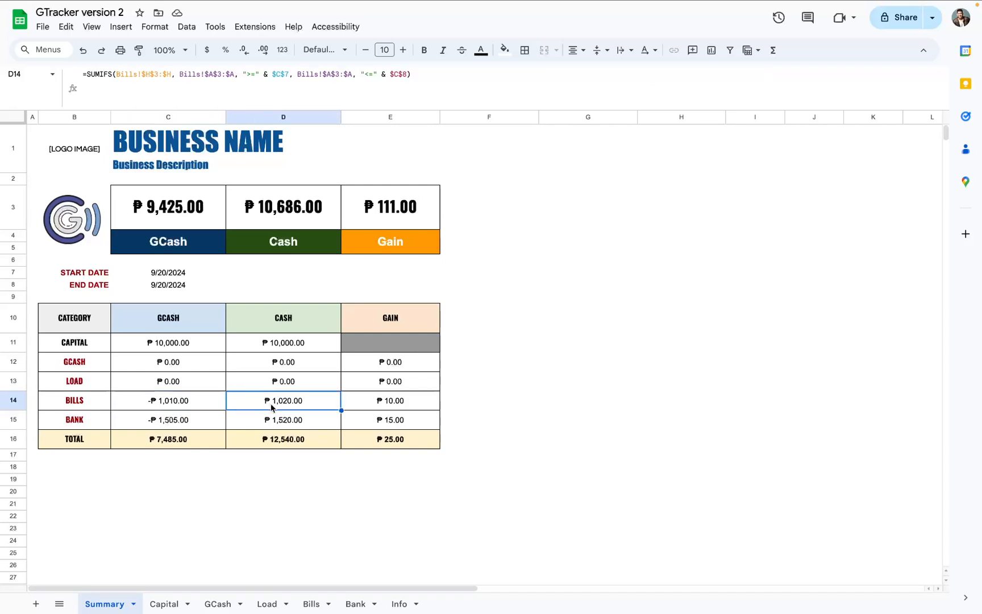
{"action": "left_click", "coordinate": [382, 407]}
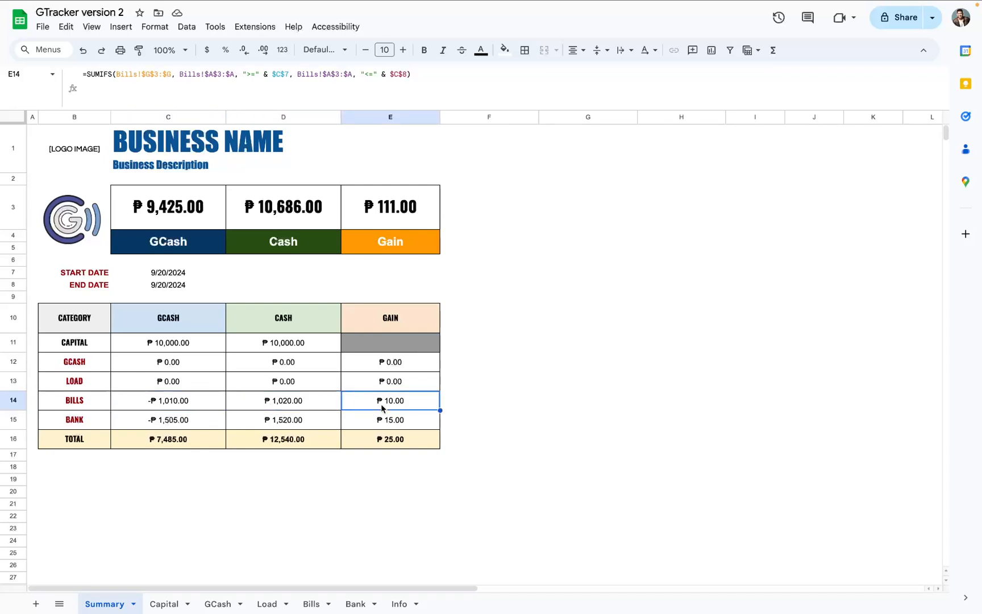
{"action": "left_click", "coordinate": [154, 446]}
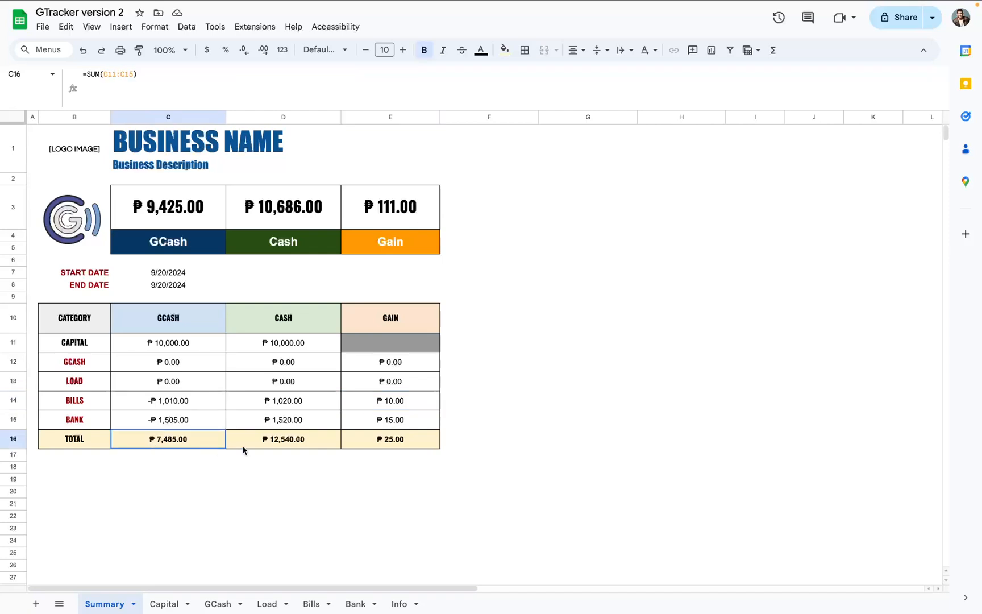
{"action": "left_click_drag", "start_coordinate": [243, 448], "coordinate": [380, 443]}
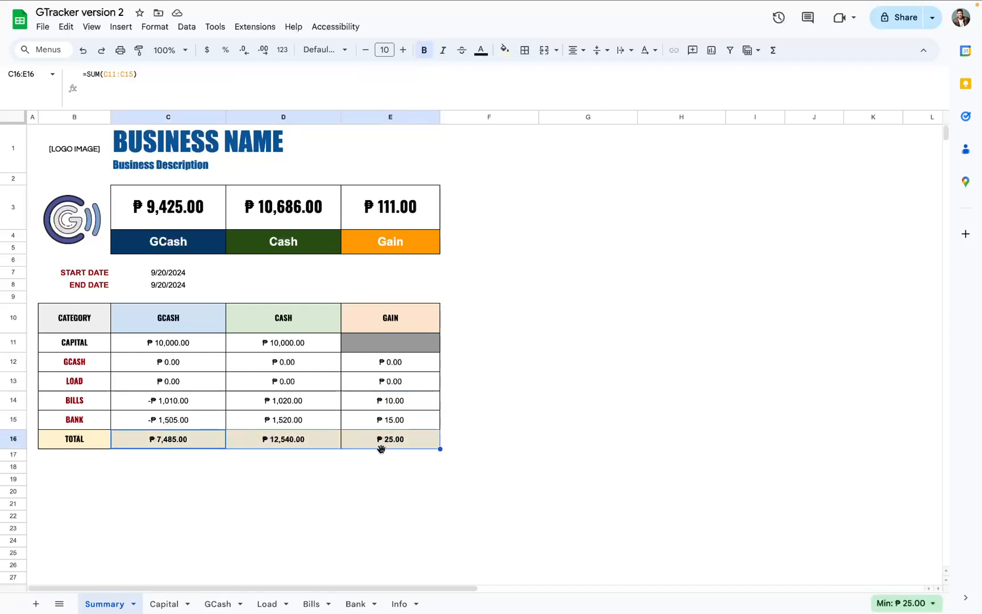
Step: Change the start date of the Summary sheet's category report to 9/18/2024
{"action": "left_click_drag", "start_coordinate": [73, 276], "coordinate": [451, 484]}
{"action": "double_click", "coordinate": [150, 275]}
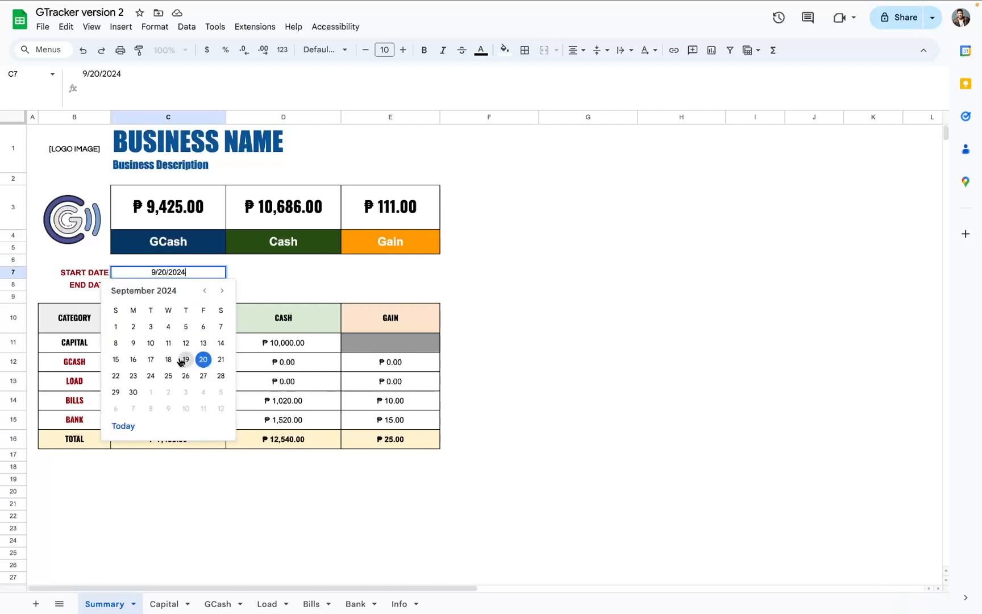
{"action": "left_click", "coordinate": [169, 359]}
Step: Check the overall figures against the date range, the Capital row and the total row of the category table
{"action": "left_click_drag", "start_coordinate": [174, 213], "coordinate": [368, 253]}
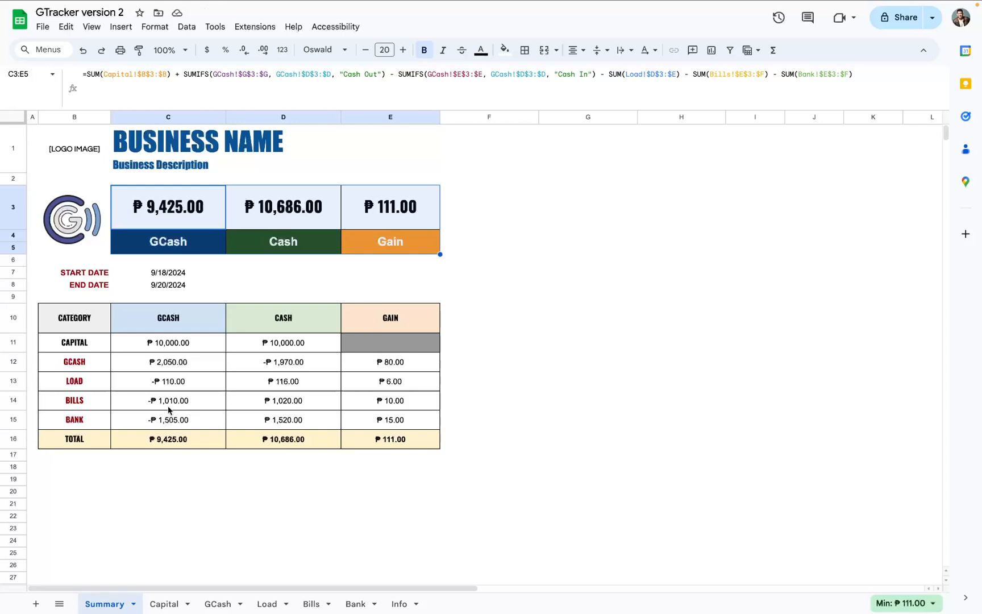
{"action": "left_click_drag", "start_coordinate": [99, 276], "coordinate": [176, 287]}
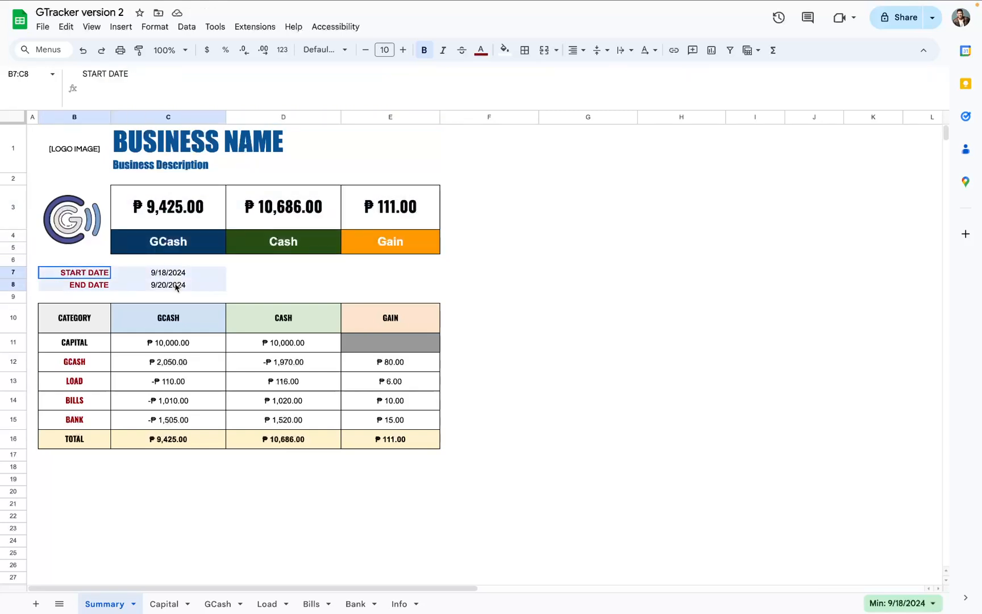
{"action": "left_click_drag", "start_coordinate": [102, 342], "coordinate": [380, 352]}
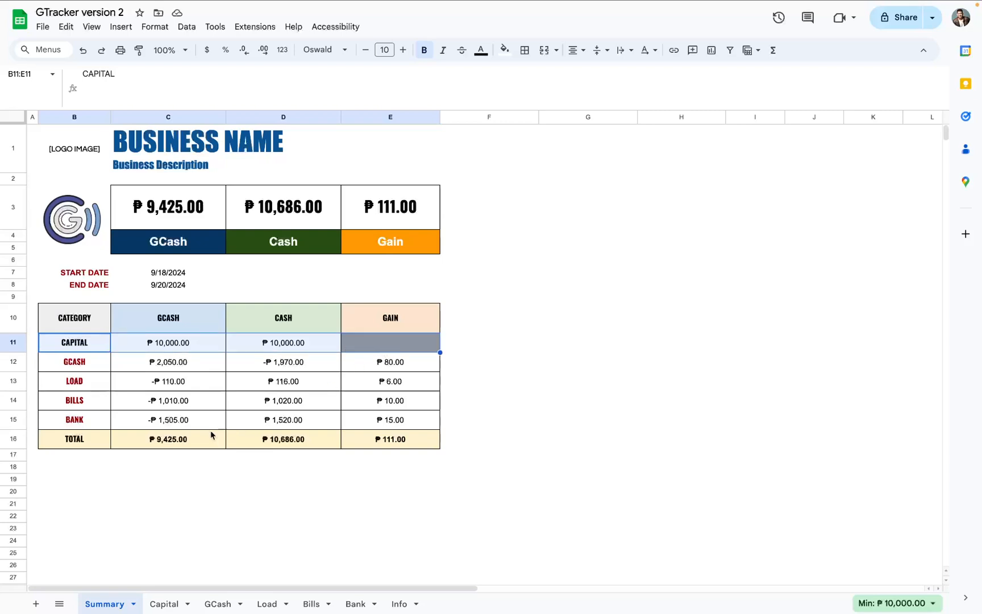
{"action": "left_click_drag", "start_coordinate": [187, 444], "coordinate": [376, 449]}
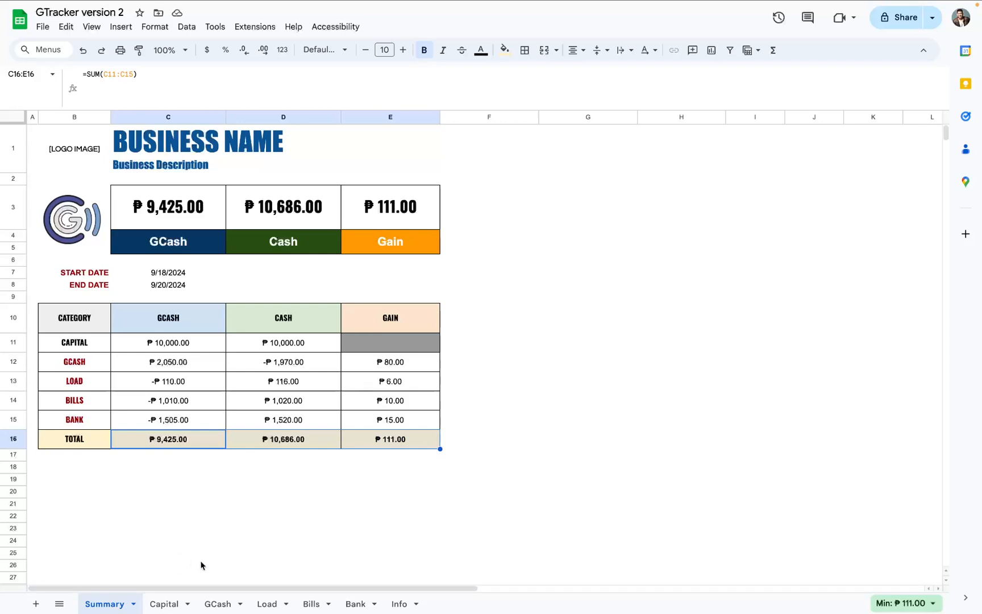
Step: Examine the GCash Amount In and Cash on Hand columns on the Capital sheet, and open the GCash sheet
{"action": "left_click", "coordinate": [168, 602]}
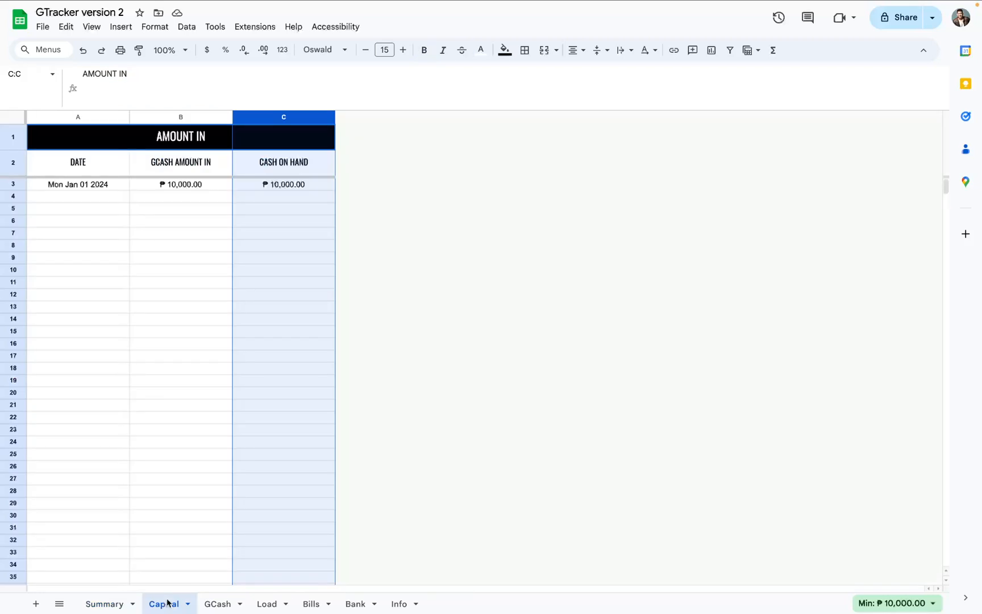
{"action": "left_click", "coordinate": [187, 225]}
{"action": "left_click", "coordinate": [186, 116]}
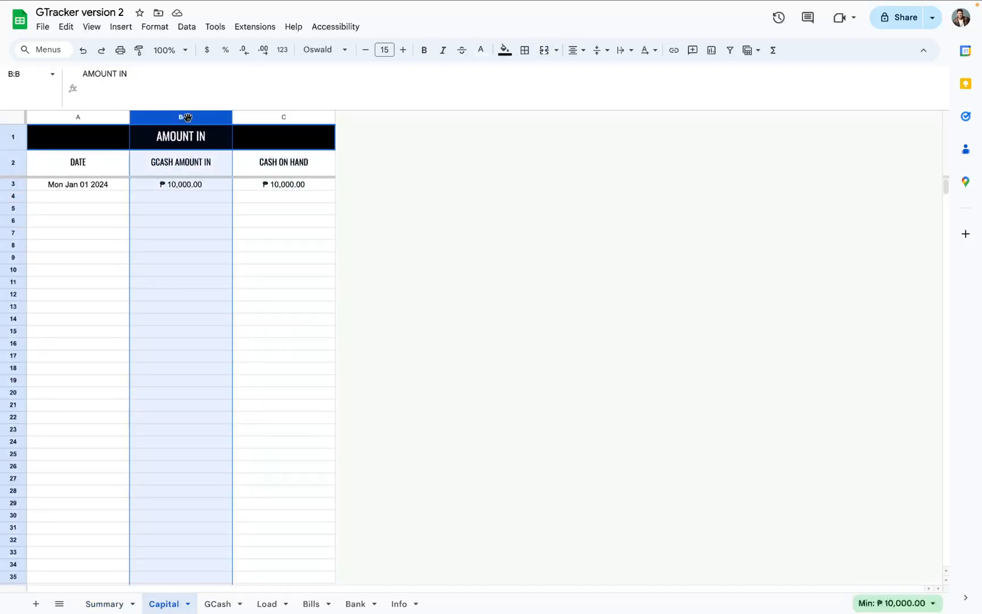
{"action": "left_click", "coordinate": [258, 118]}
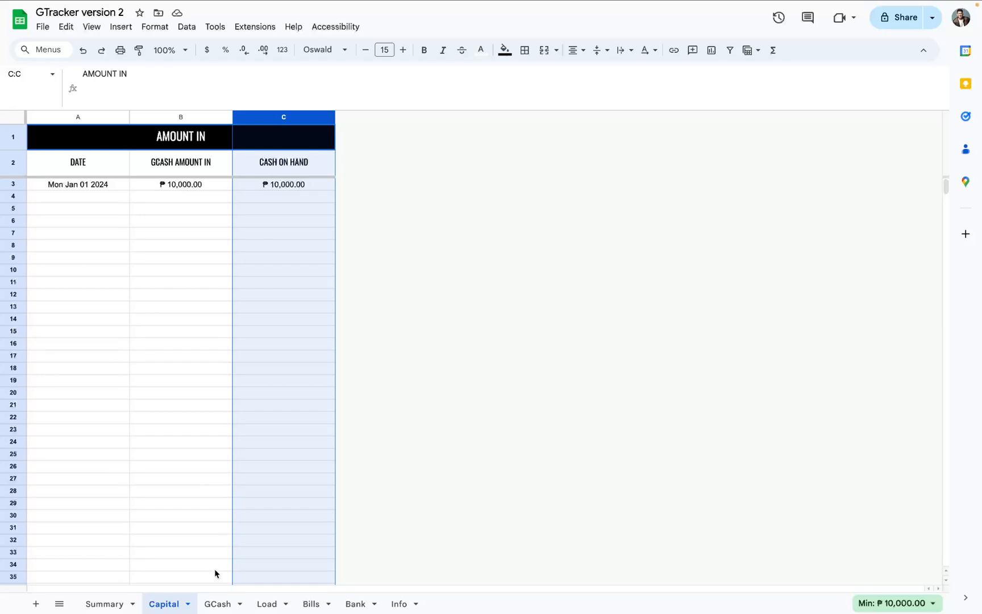
{"action": "left_click", "coordinate": [218, 603]}
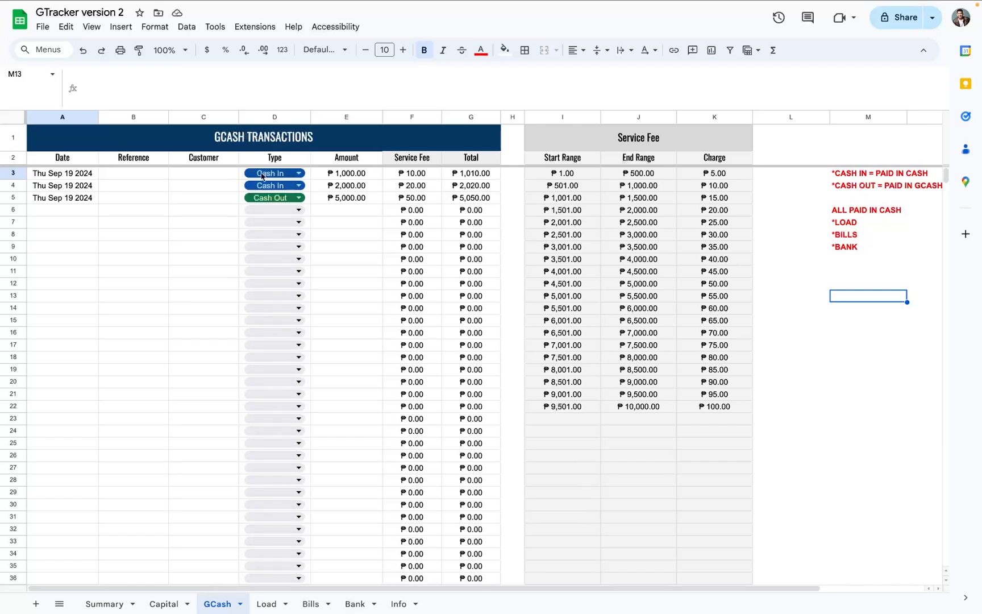
Step: Compare the Cash In and Cash Out entries in the GCash sheet's Type column with the red notes on how each is paid
{"action": "left_click", "coordinate": [241, 177]}
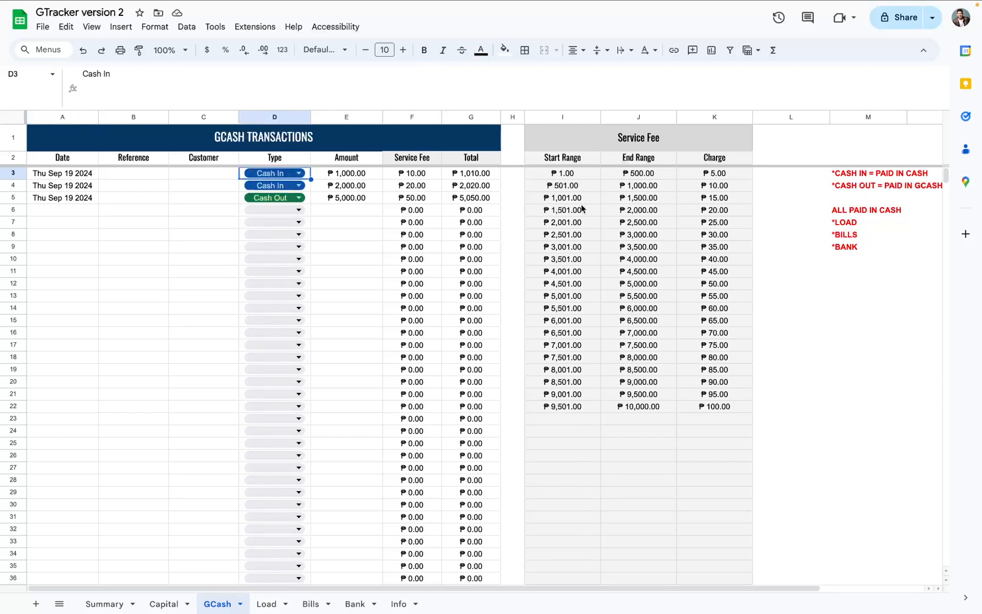
{"action": "scroll", "coordinate": [601, 209], "scroll_direction": "right", "scroll_amount": 2}
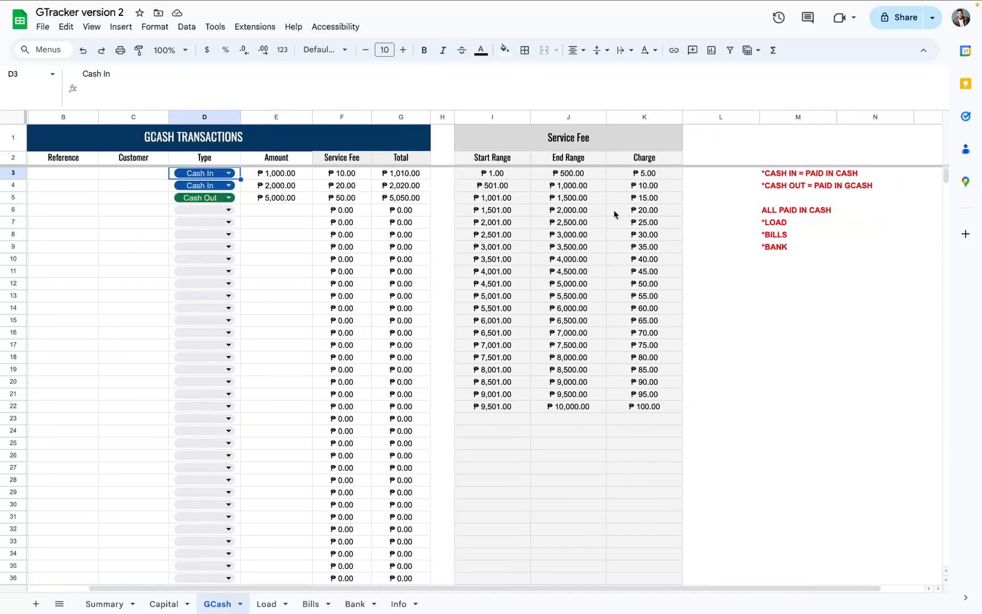
{"action": "left_click", "coordinate": [771, 177]}
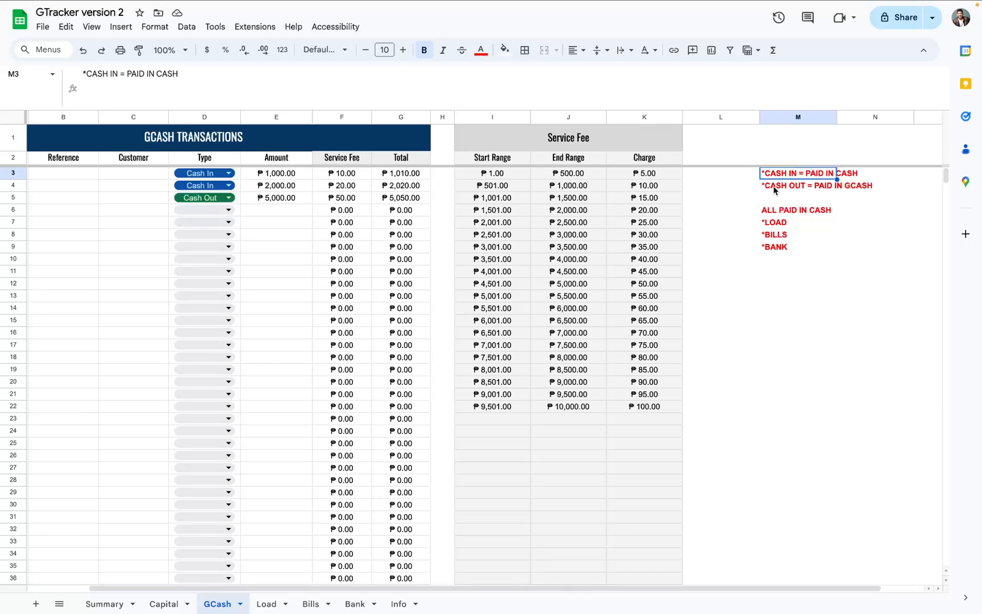
{"action": "left_click", "coordinate": [193, 118]}
{"action": "left_click", "coordinate": [785, 177]}
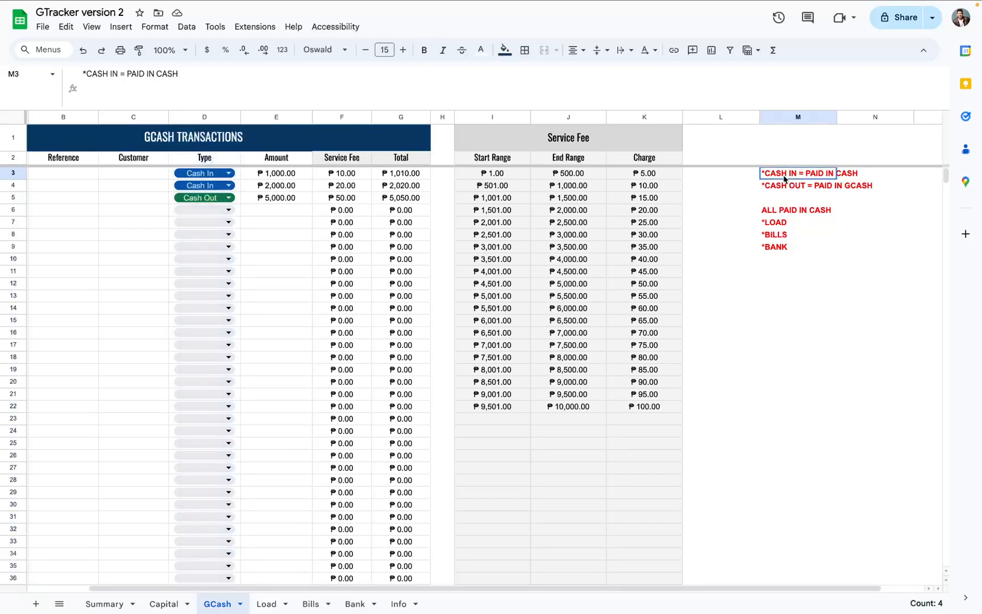
{"action": "left_click", "coordinate": [237, 206]}
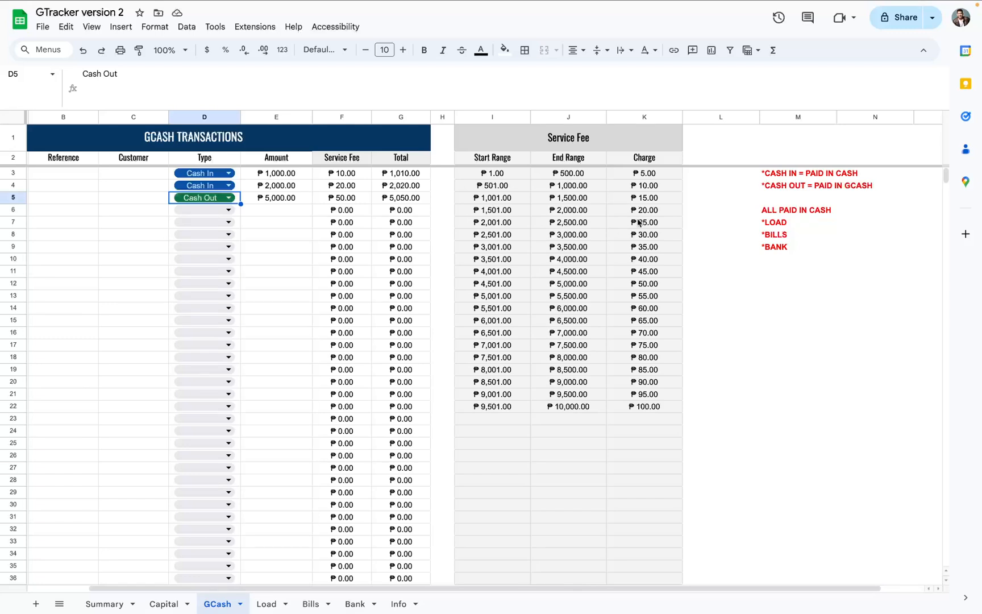
{"action": "left_click", "coordinate": [792, 189]}
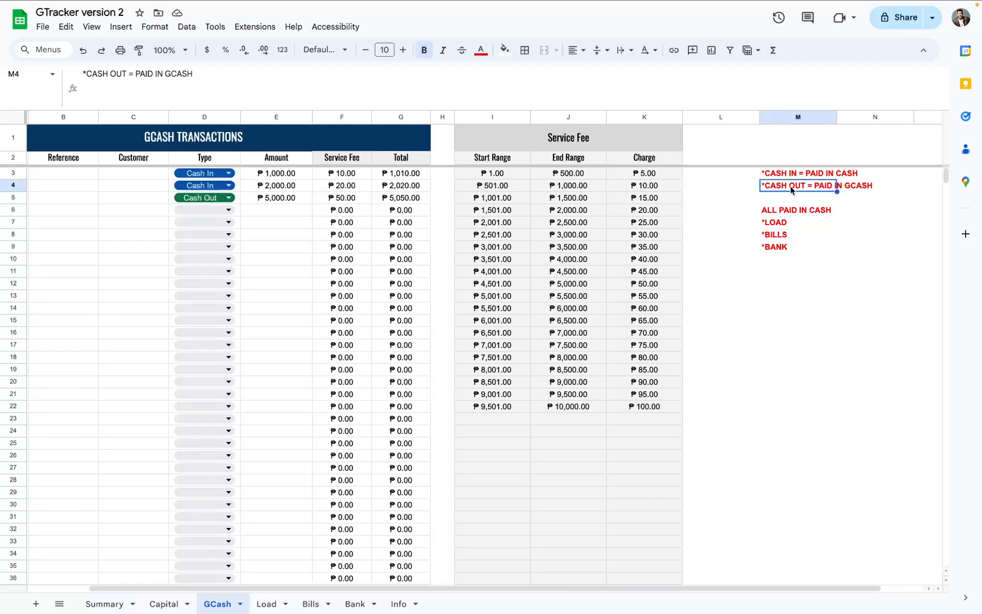
Step: Go through the Load, Bills and Bank entries under the "ALL PAID IN CASH" note
{"action": "left_click", "coordinate": [788, 223]}
{"action": "left_click", "coordinate": [781, 235]}
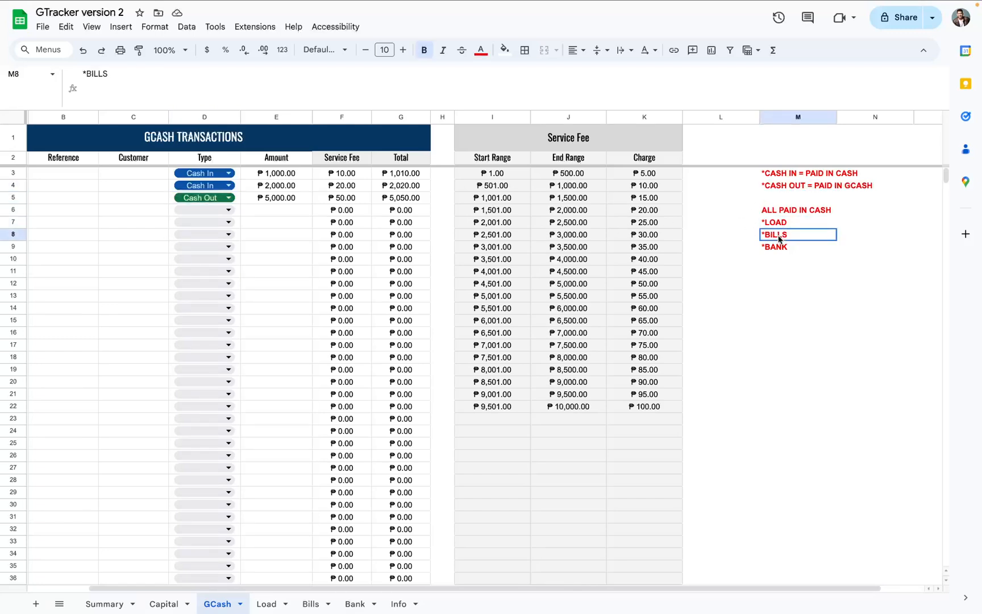
{"action": "left_click", "coordinate": [782, 251]}
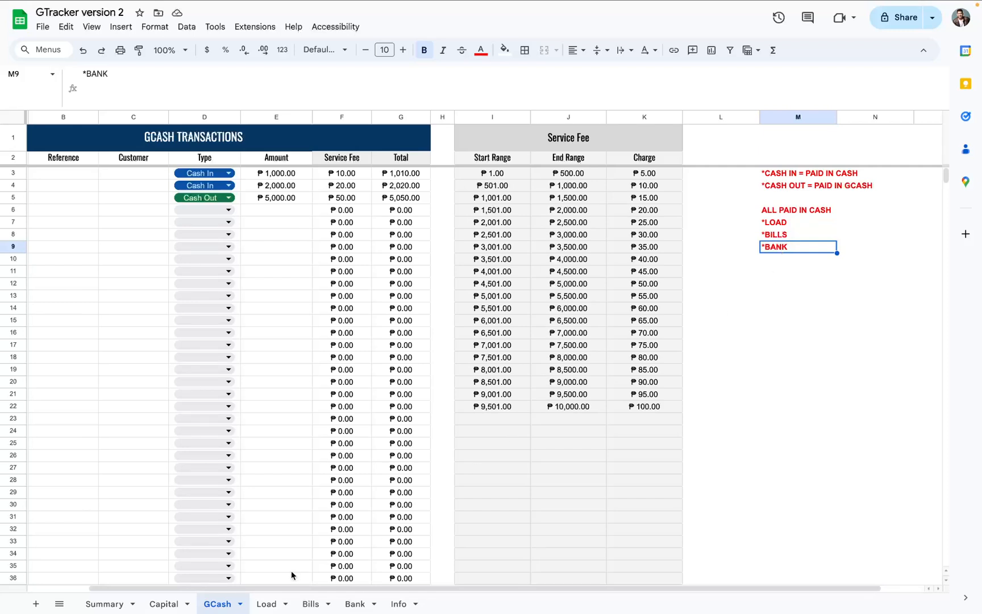
{"action": "left_click", "coordinate": [788, 220]}
{"action": "left_click", "coordinate": [787, 238]}
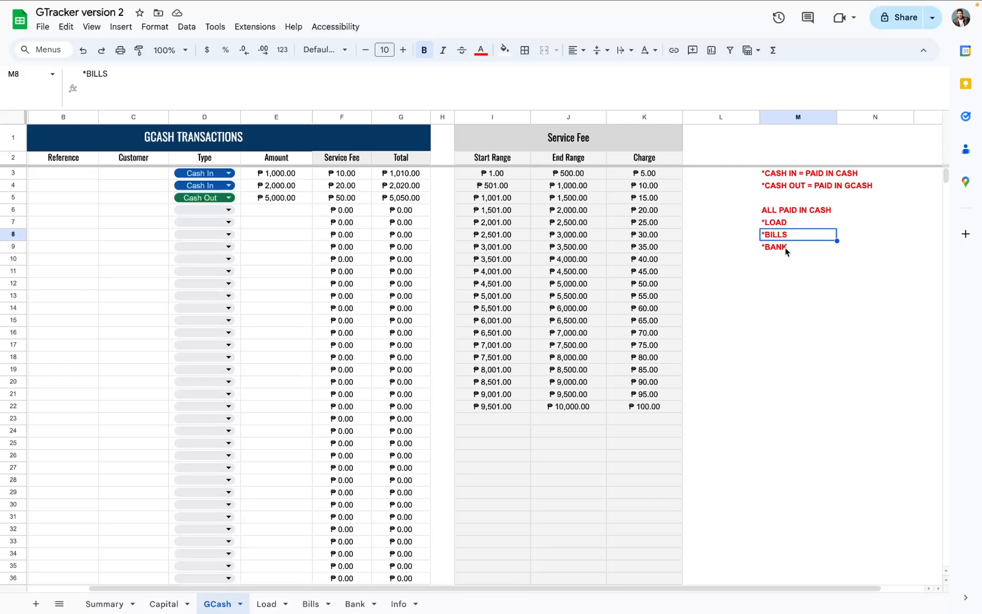
{"action": "left_click", "coordinate": [786, 248]}
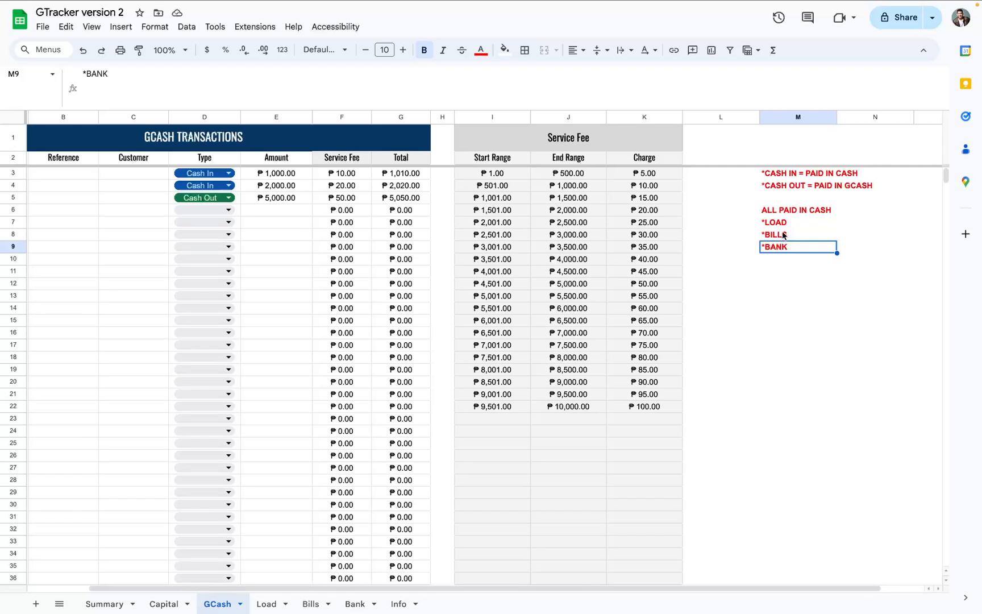
{"action": "left_click_drag", "start_coordinate": [778, 225], "coordinate": [779, 247]}
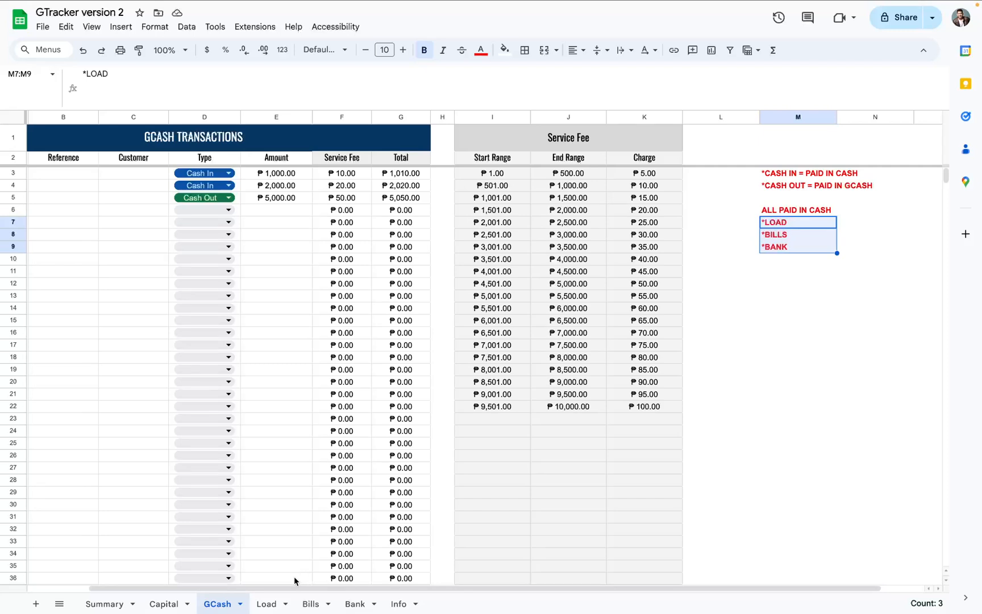
Step: Look over the Load, Bills and Bank sheets, and return to the GCash sheet
{"action": "left_click", "coordinate": [267, 606]}
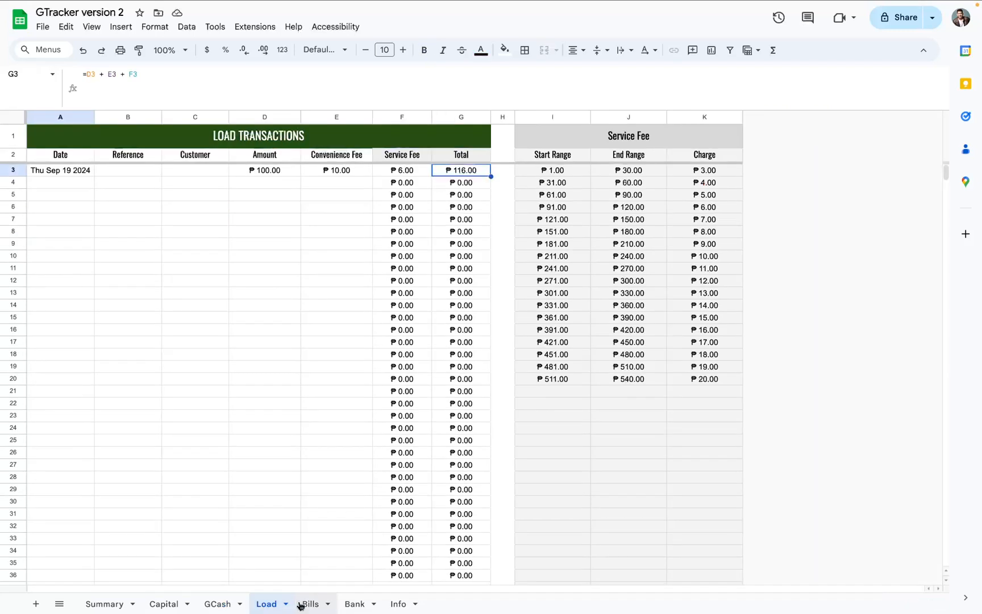
{"action": "left_click", "coordinate": [307, 606]}
{"action": "left_click", "coordinate": [348, 606]}
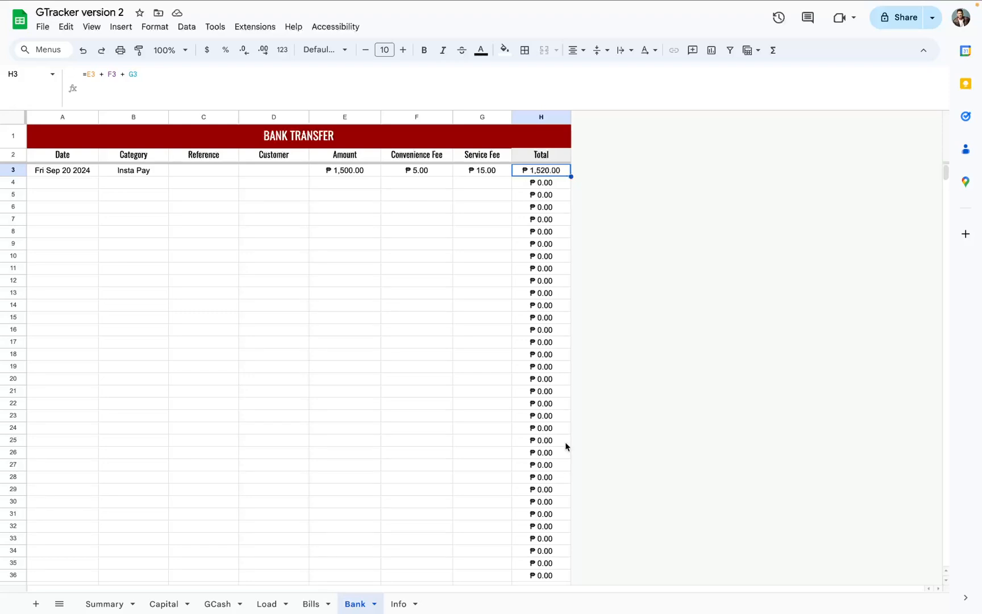
{"action": "left_click", "coordinate": [301, 600]}
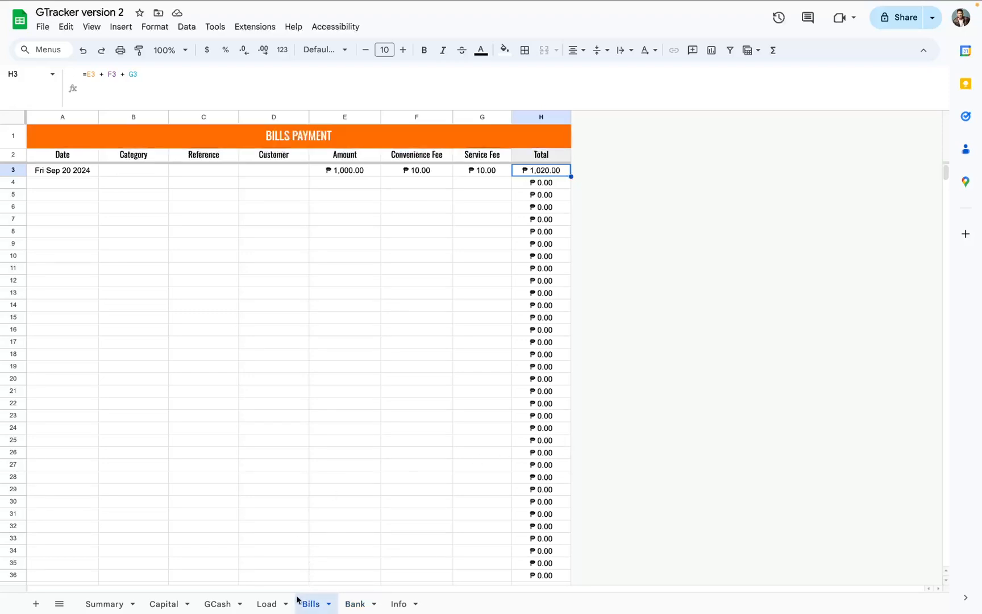
{"action": "left_click", "coordinate": [266, 603]}
{"action": "left_click", "coordinate": [227, 605]}
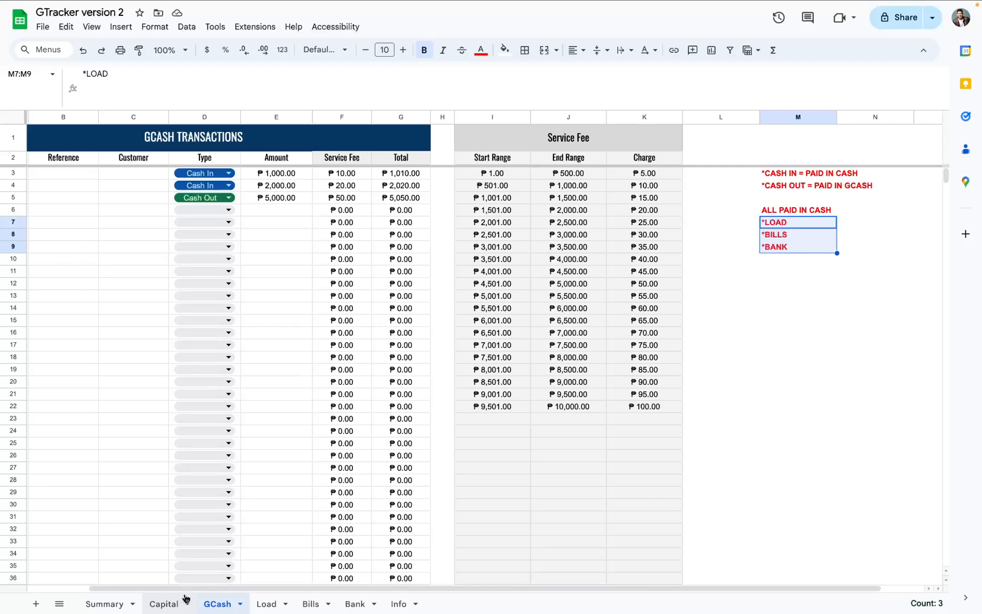
Step: Examine the start range, end range and charge columns of the GCash Service Fee table alongside the transactions' Service Fee column
{"action": "scroll", "coordinate": [243, 382], "scroll_direction": "left", "scroll_amount": 2}
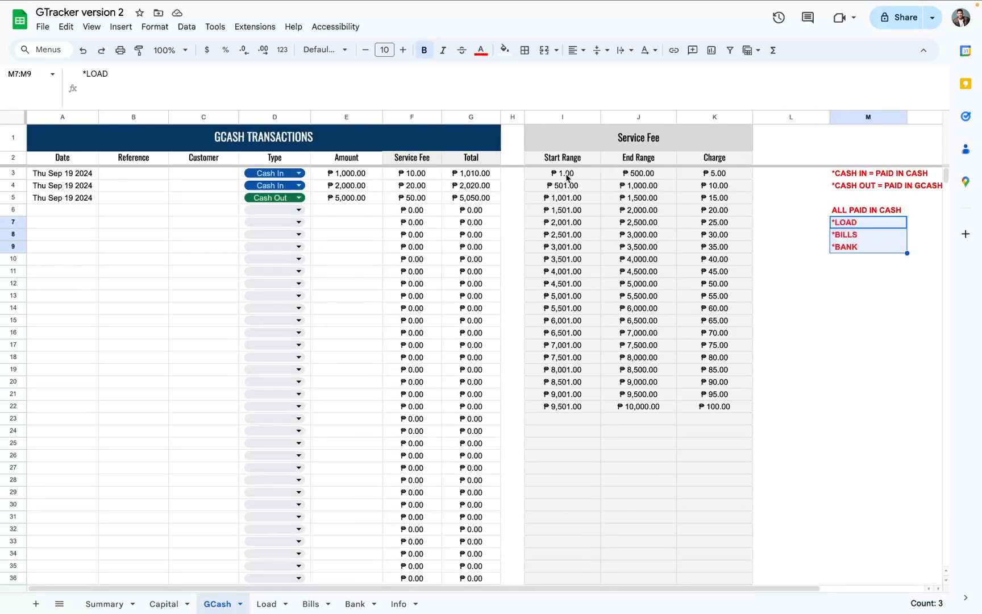
{"action": "left_click_drag", "start_coordinate": [567, 178], "coordinate": [647, 410]}
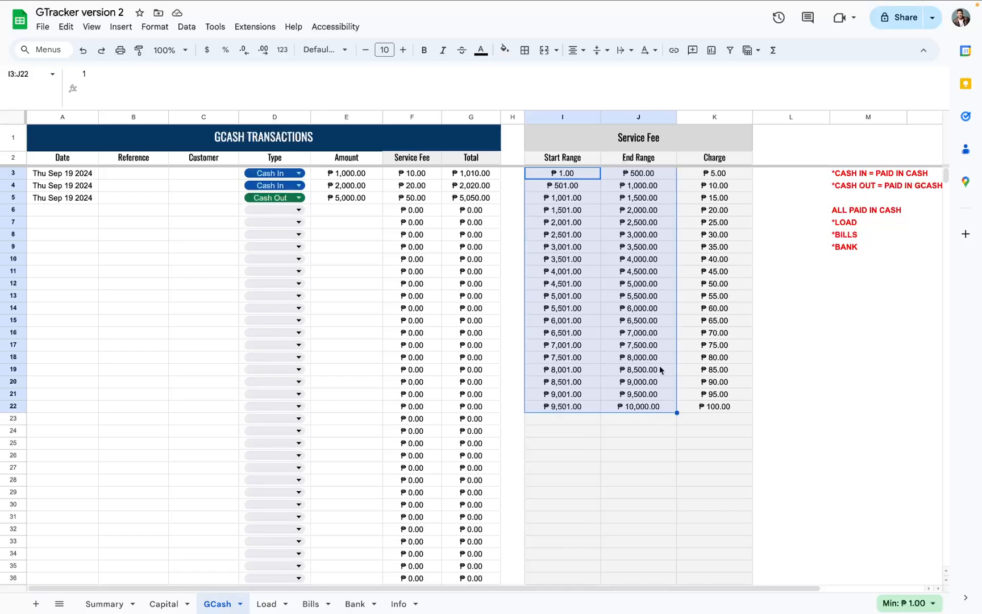
{"action": "left_click", "coordinate": [575, 176]}
{"action": "left_click", "coordinate": [643, 176]}
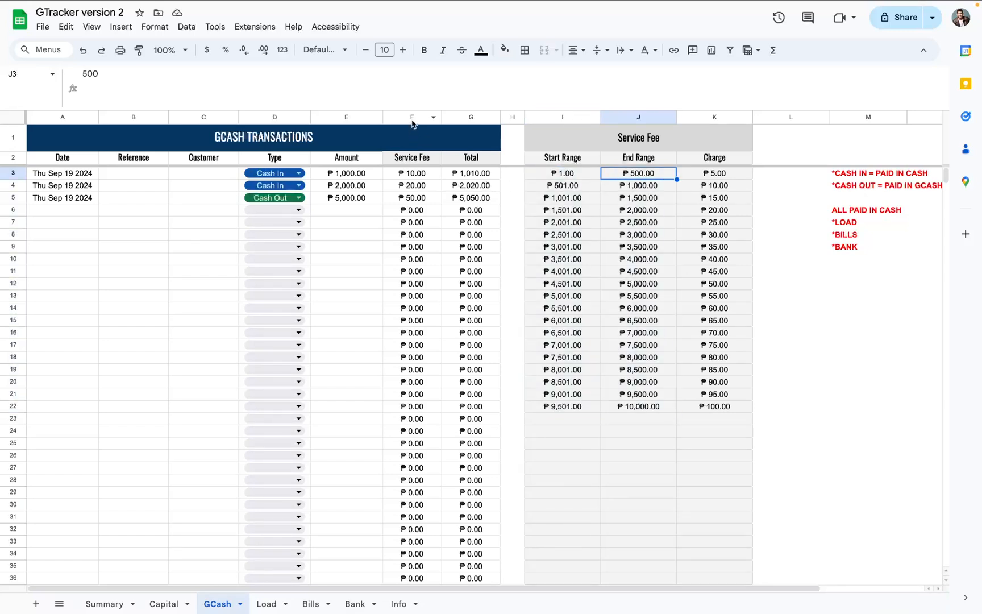
{"action": "left_click", "coordinate": [413, 119]}
{"action": "left_click_drag", "start_coordinate": [413, 176], "coordinate": [410, 434]}
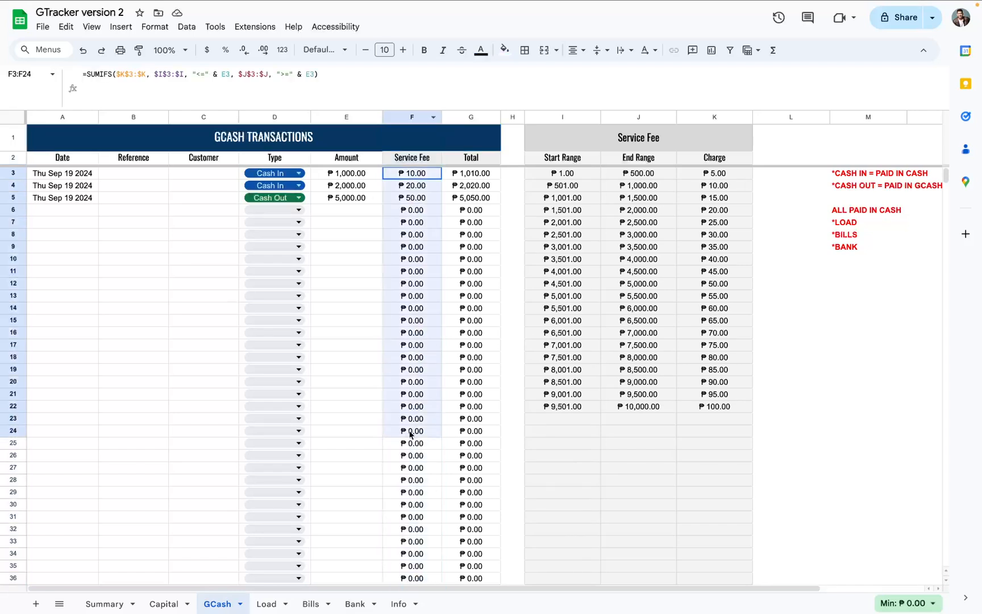
{"action": "left_click_drag", "start_coordinate": [692, 176], "coordinate": [696, 475]}
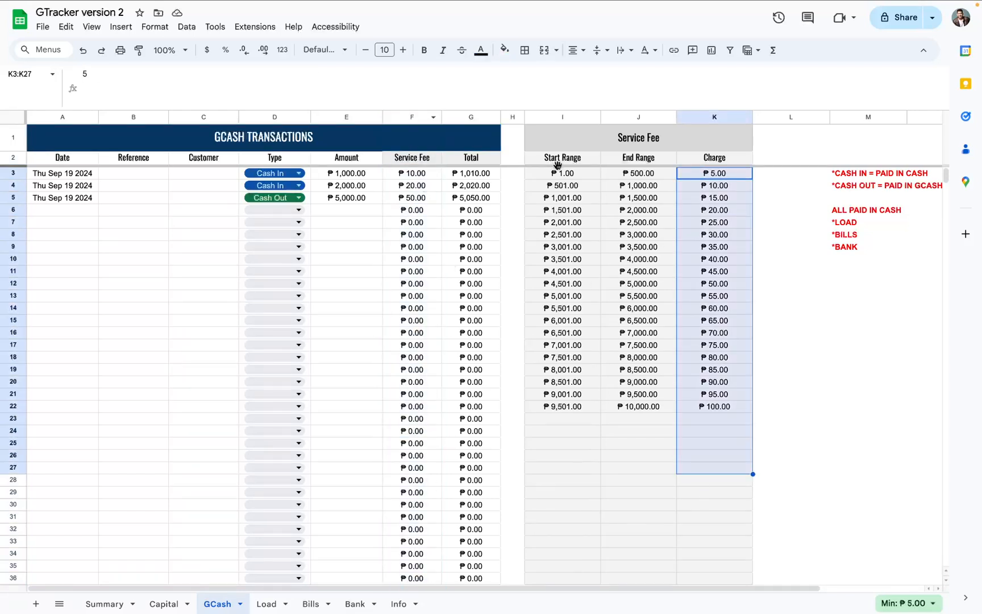
{"action": "left_click_drag", "start_coordinate": [571, 120], "coordinate": [705, 120]}
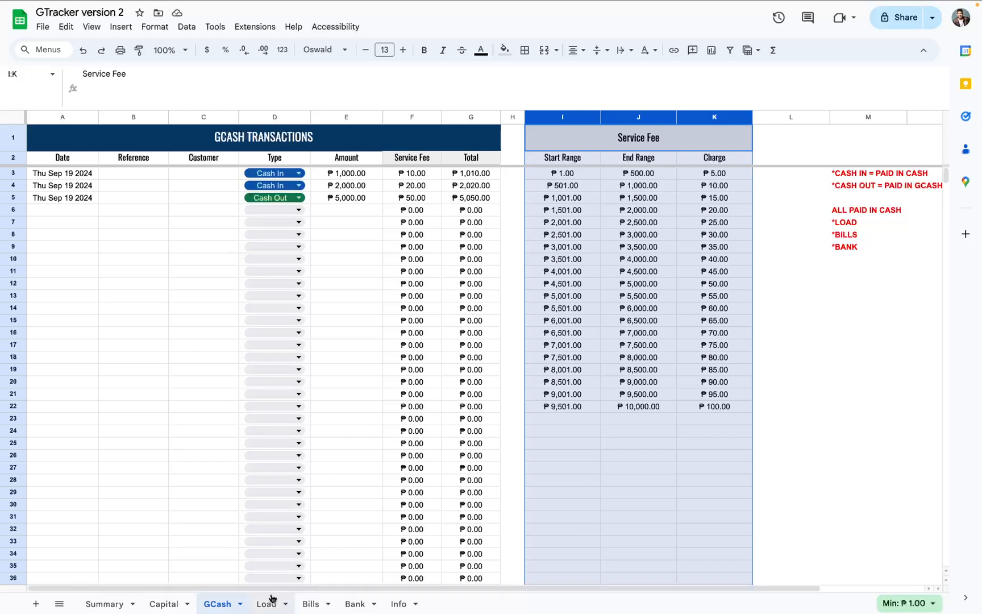
Step: Record a Cash Out transaction with an amount of 3000 in row 6 of the GCash sheet and check the completed row
{"action": "left_click", "coordinate": [67, 118]}
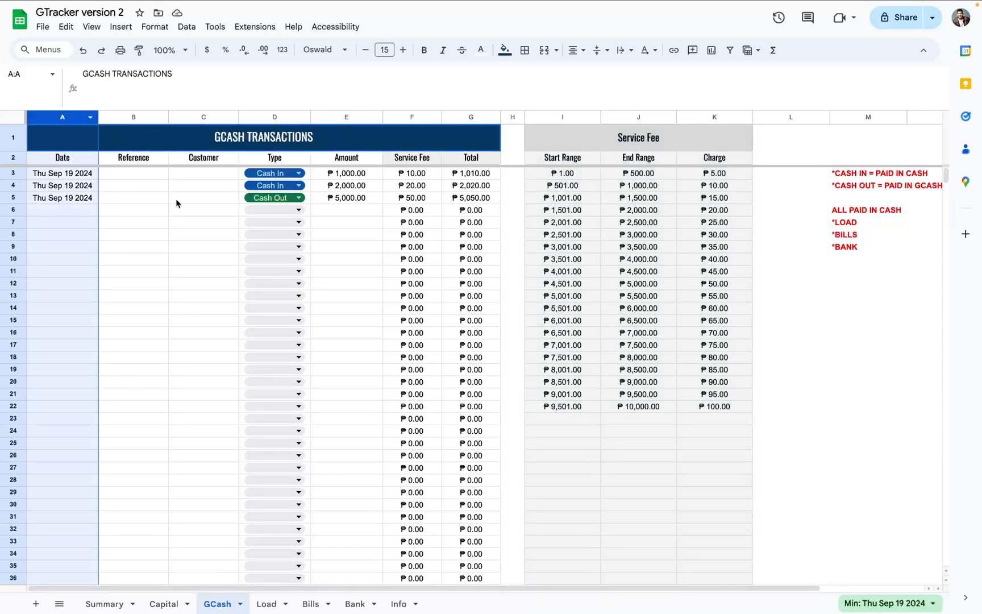
{"action": "left_click", "coordinate": [187, 210]}
{"action": "left_click", "coordinate": [299, 210]}
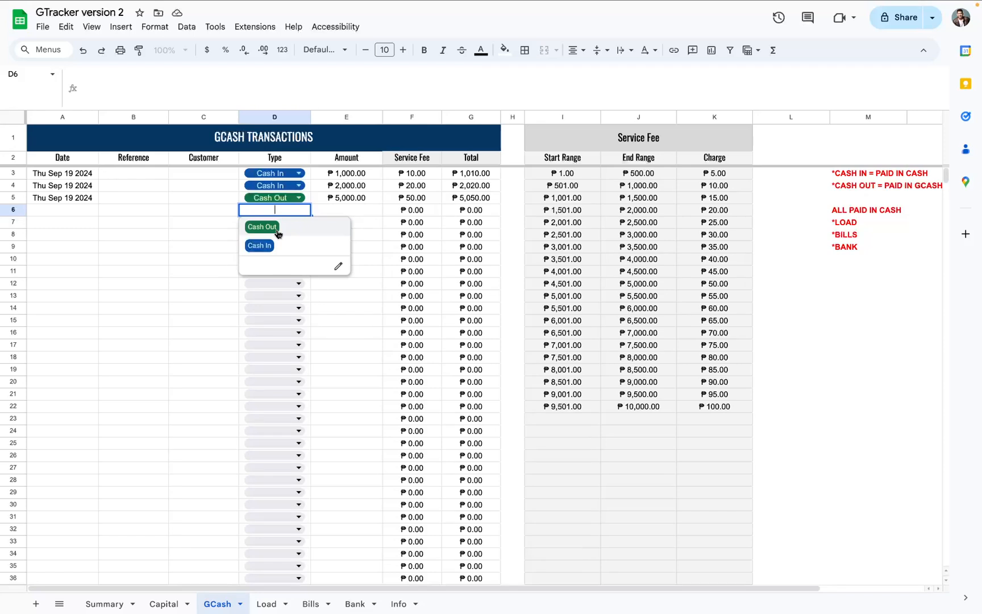
{"action": "left_click", "coordinate": [276, 231]}
{"action": "left_click", "coordinate": [325, 215]}
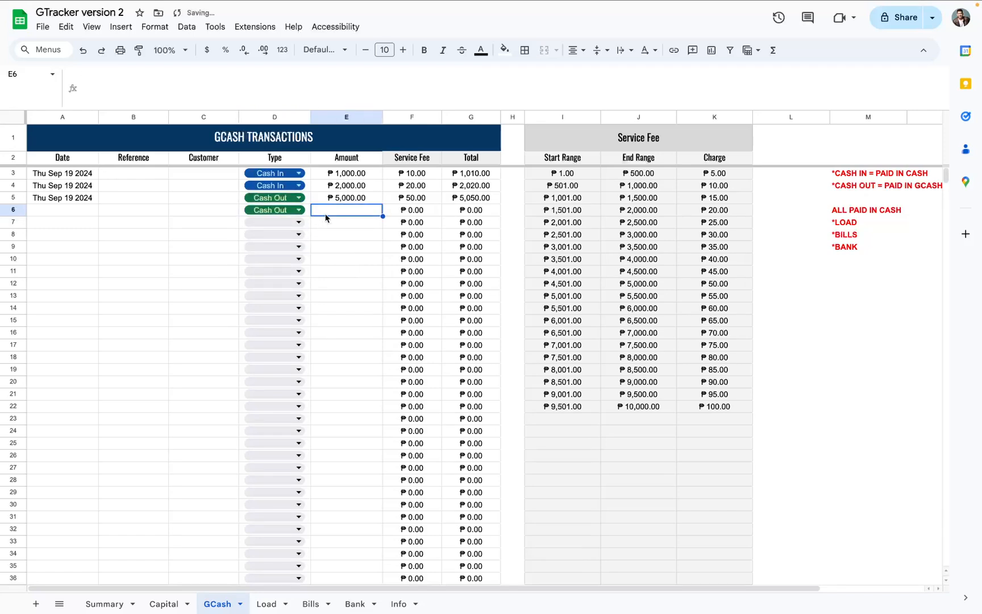
{"action": "type", "text": "3000"}
{"action": "key", "text": "Return"}
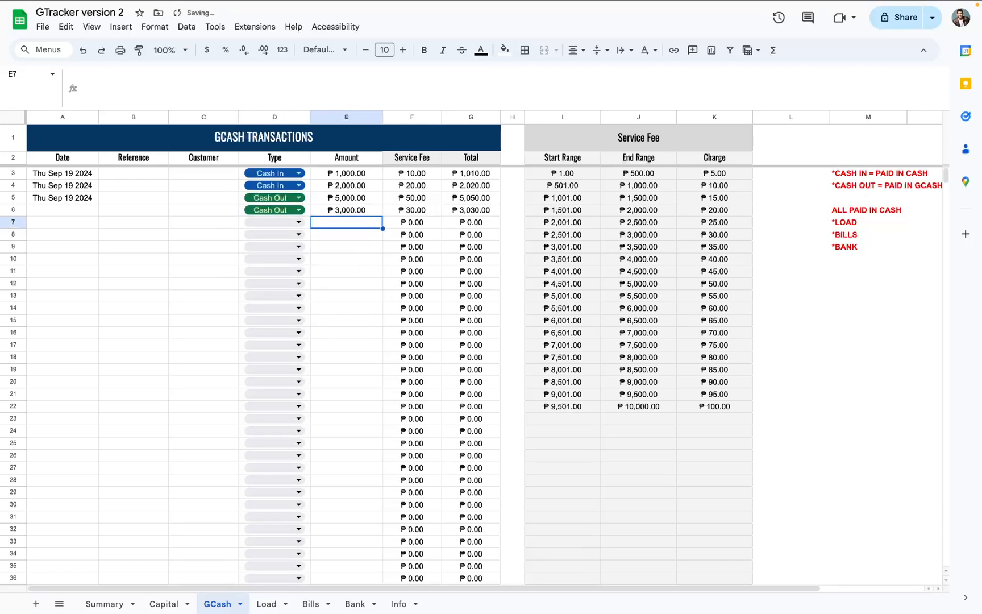
{"action": "left_click", "coordinate": [33, 211]}
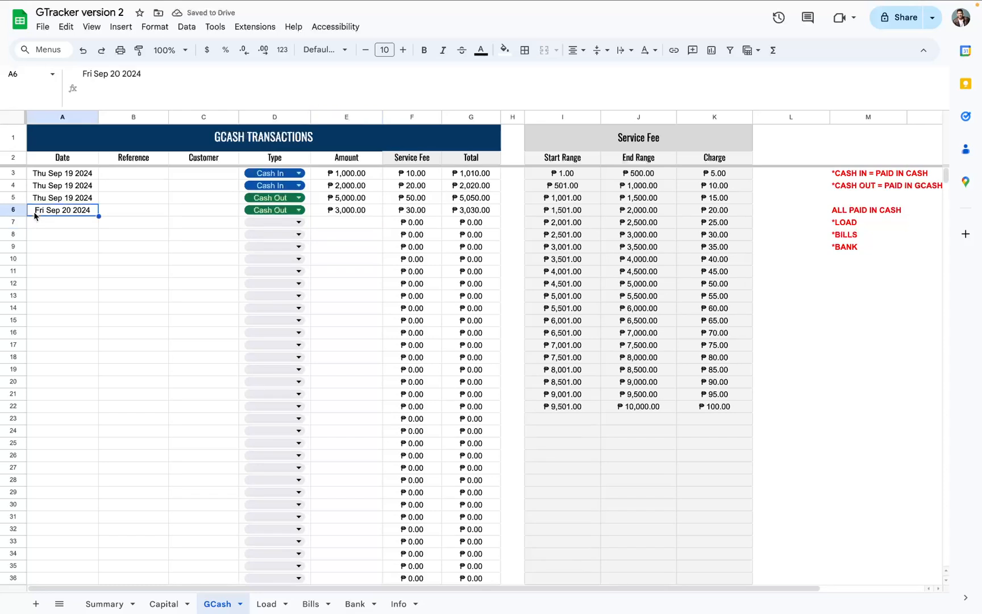
{"action": "left_click", "coordinate": [13, 210]}
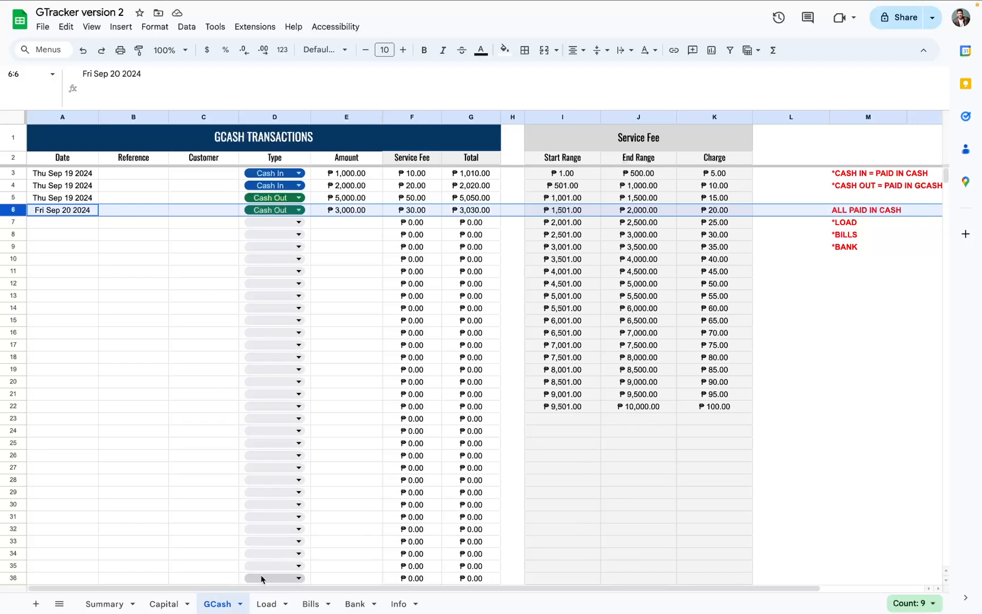
Step: Set the convenience fee of the first transaction on the Load sheet to 2
{"action": "left_click", "coordinate": [266, 603]}
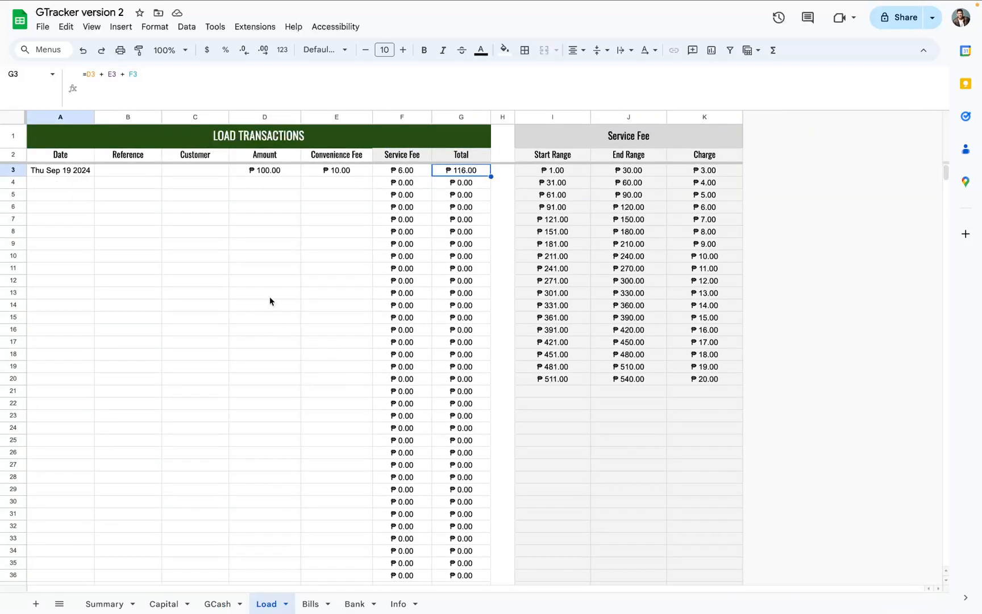
{"action": "left_click_drag", "start_coordinate": [108, 173], "coordinate": [318, 218]}
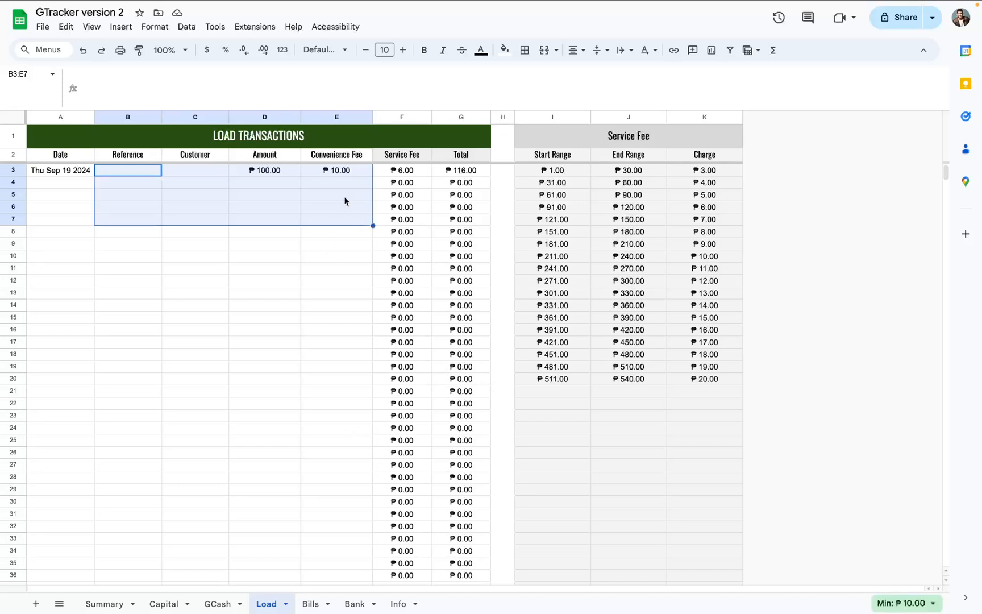
{"action": "left_click", "coordinate": [337, 117]}
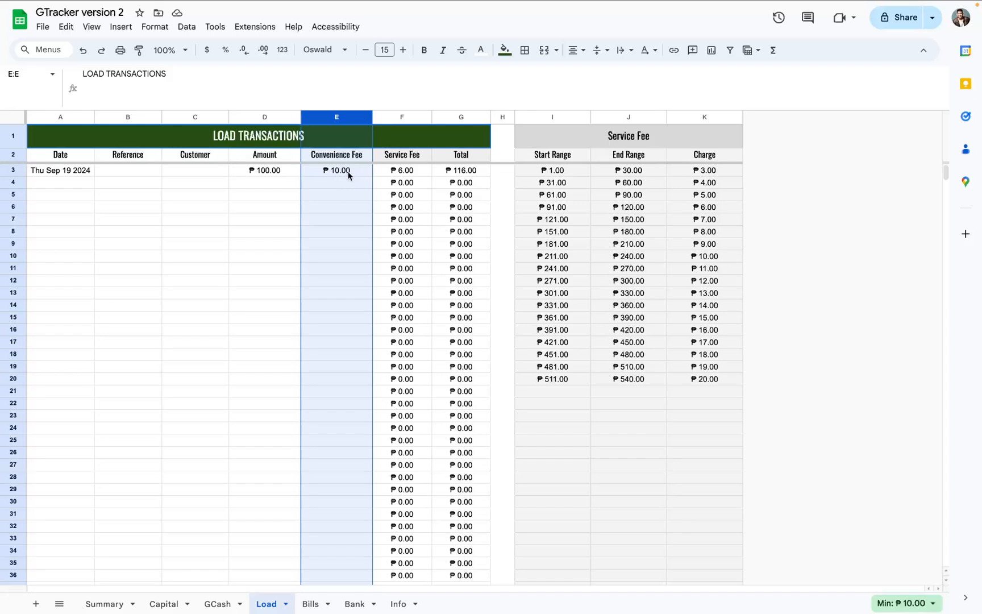
{"action": "left_click", "coordinate": [348, 174]}
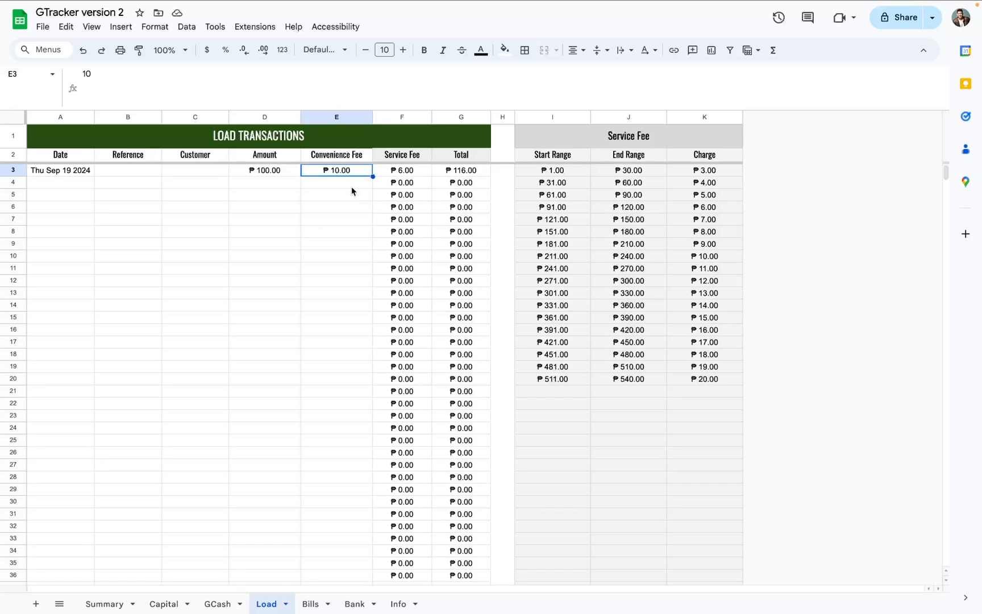
{"action": "type", "text": "2"}
{"action": "key", "text": "Tab"}
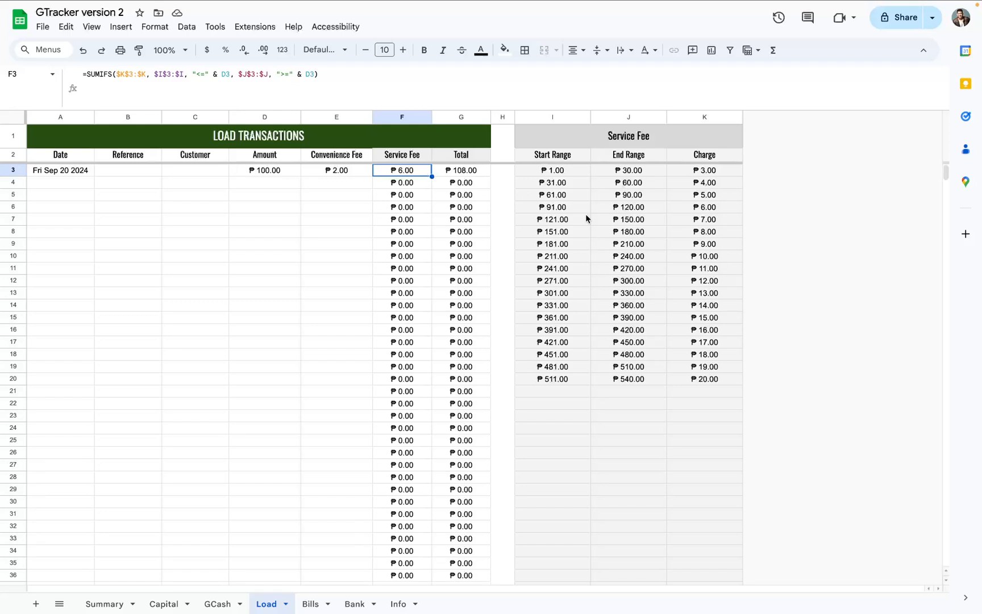
Step: Examine the Load sheet's Convenience Fee column and Service Fee range table, and open the Bills sheet
{"action": "left_click", "coordinate": [339, 118]}
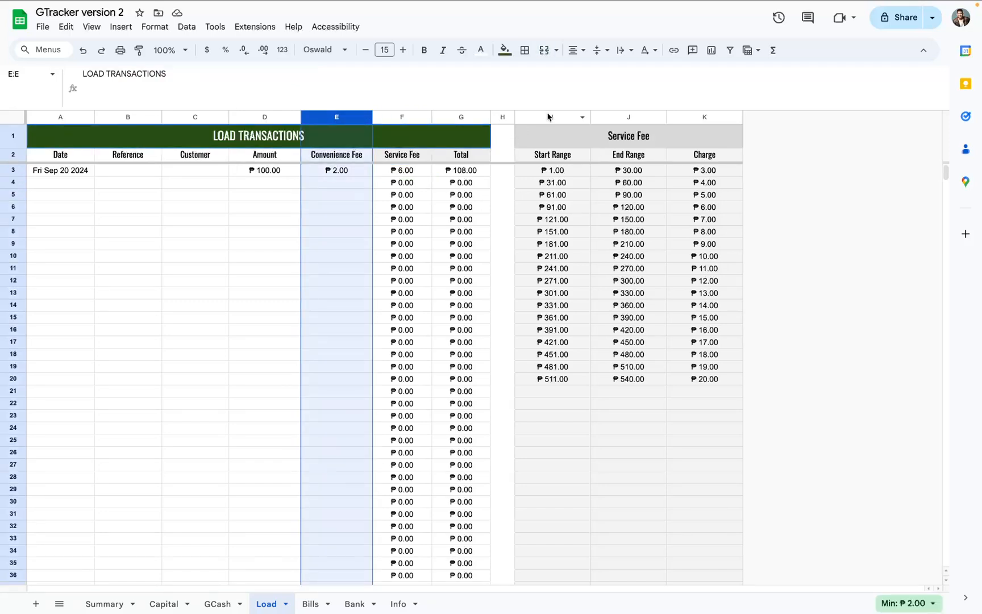
{"action": "left_click_drag", "start_coordinate": [549, 116], "coordinate": [684, 116]}
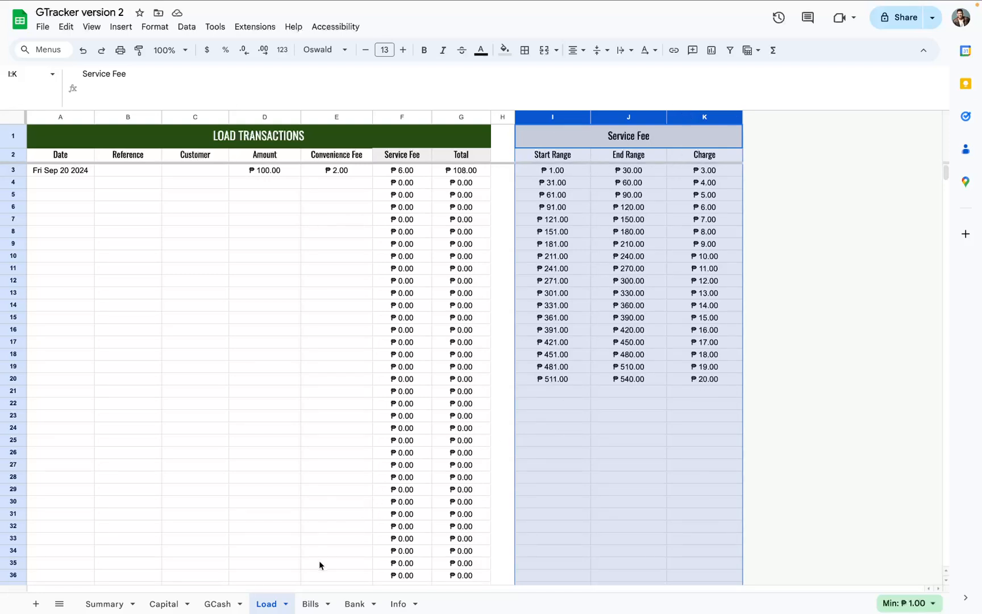
{"action": "left_click", "coordinate": [313, 602]}
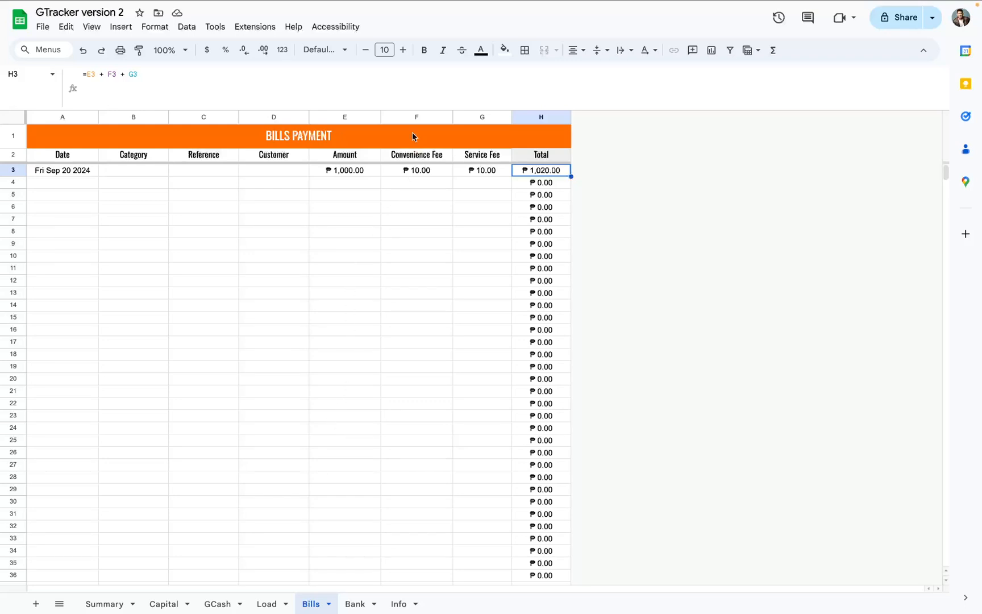
Step: Set the convenience fee of the first payment on the Bills sheet to 0
{"action": "left_click", "coordinate": [407, 116]}
{"action": "left_click", "coordinate": [419, 173]}
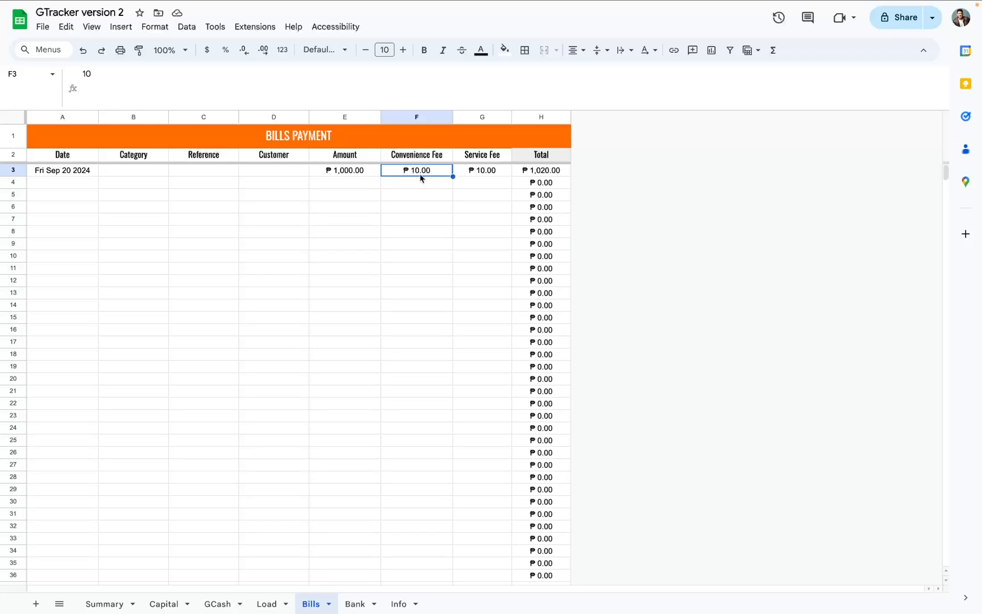
{"action": "type", "text": "0"}
{"action": "key", "text": "Return"}
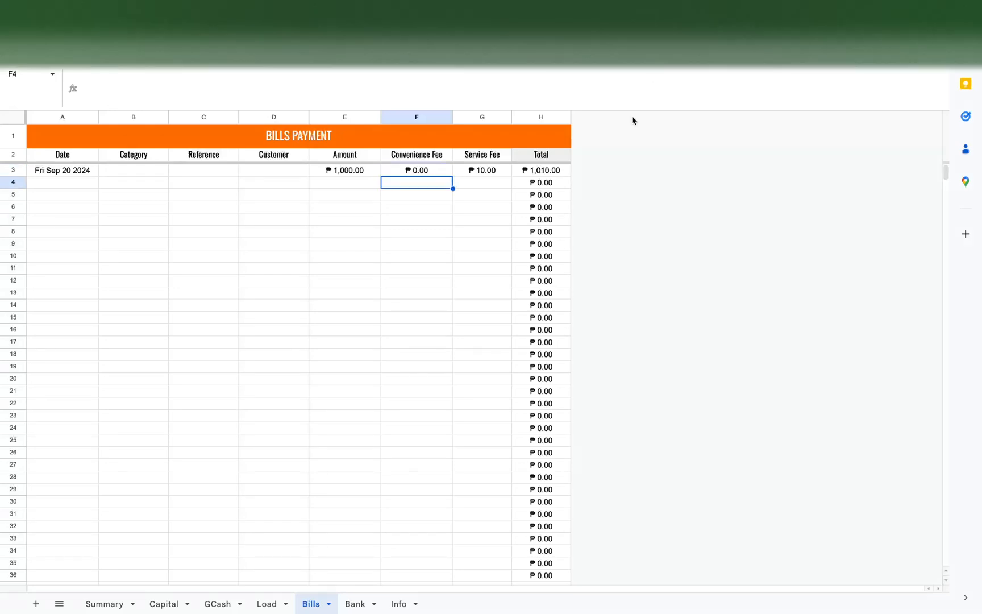
Step: Review the Bills sheet's Service Fee column and set the first payment's category to Meralco
{"action": "left_click", "coordinate": [481, 117]}
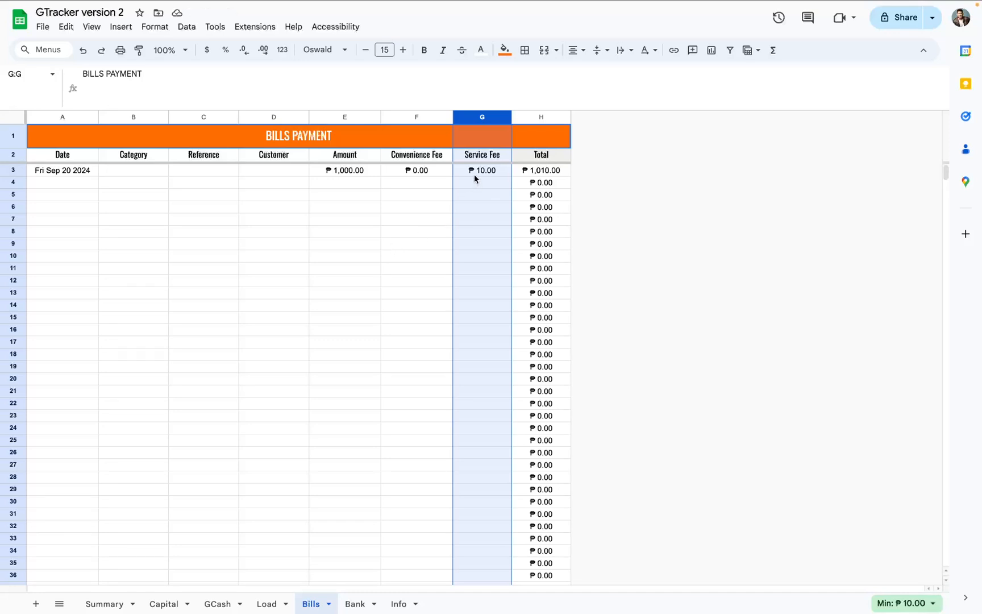
{"action": "left_click_drag", "start_coordinate": [474, 174], "coordinate": [463, 483]}
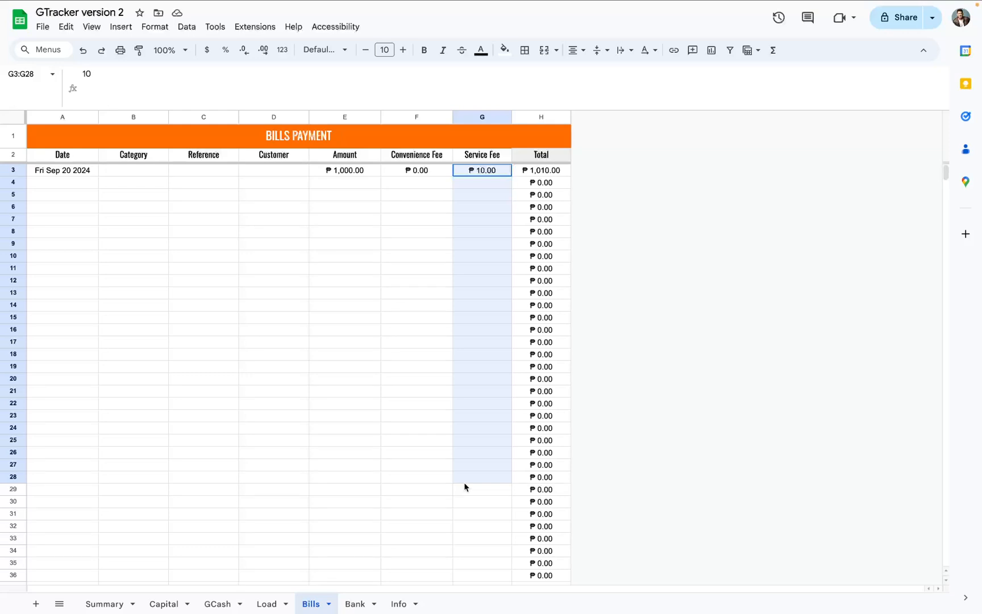
{"action": "left_click", "coordinate": [135, 173]}
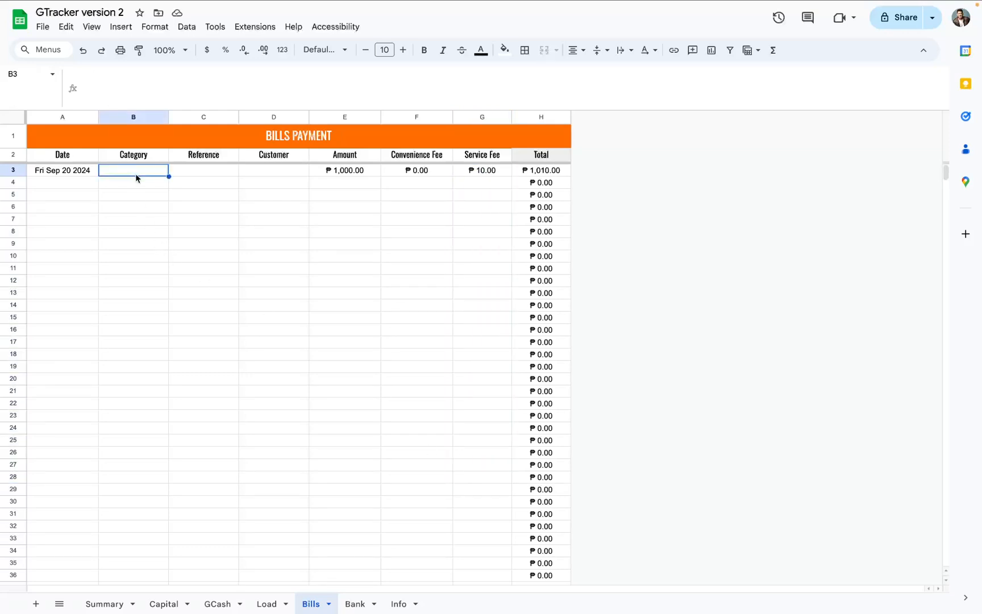
{"action": "type", "text": "Meralco"}
{"action": "key", "text": "Return"}
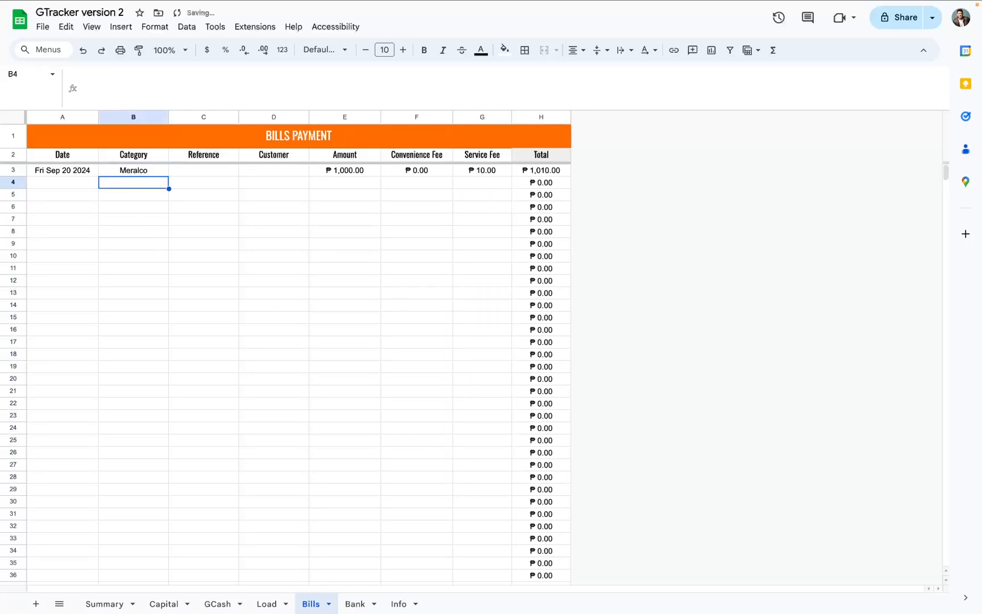
{"action": "left_click", "coordinate": [460, 117]}
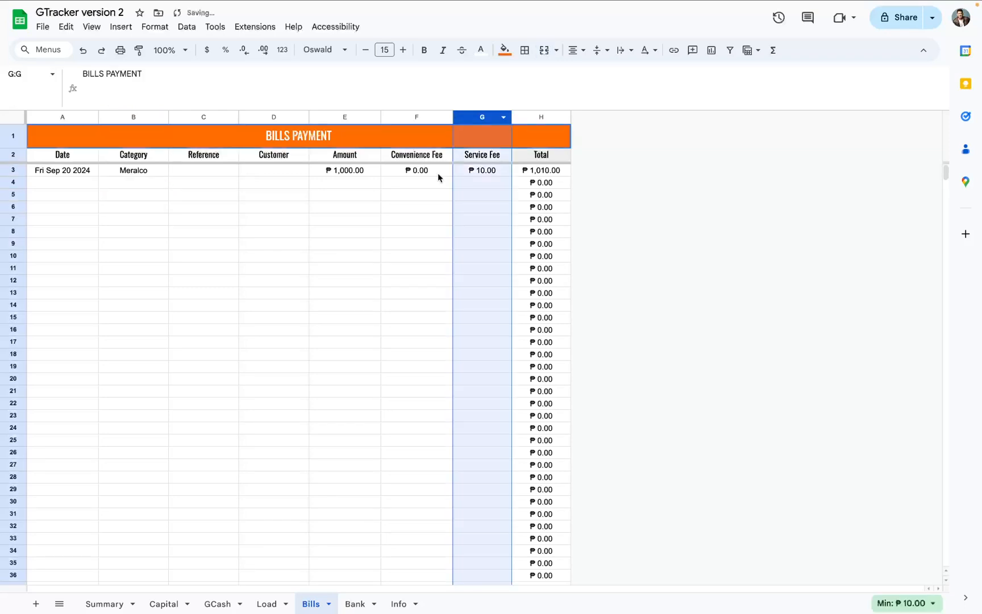
Step: Open the Bank sheet and examine its Category, Amount, Convenience Fee and Service Fee columns along with the first transfer's entries
{"action": "left_click", "coordinate": [362, 596]}
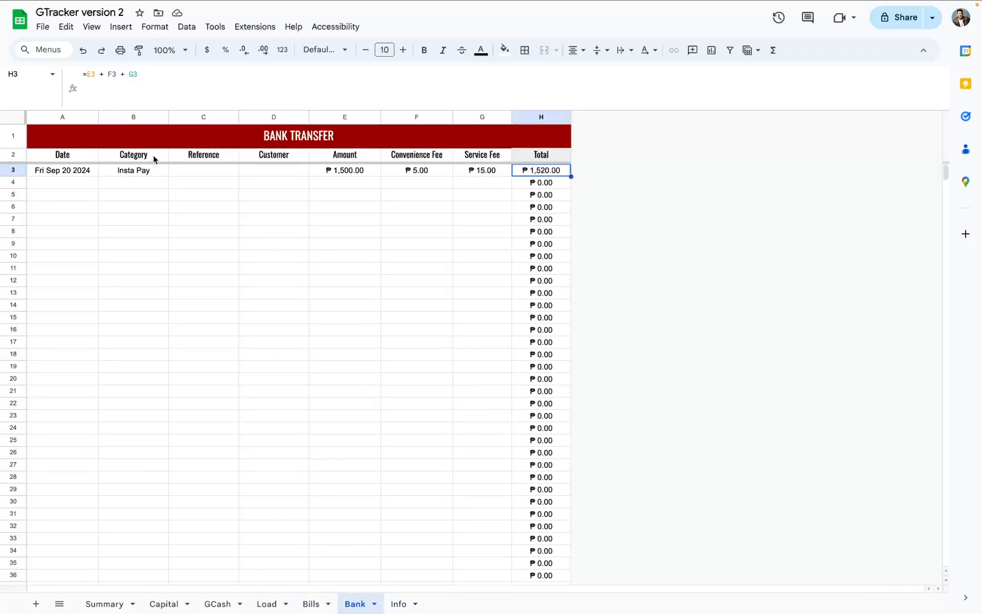
{"action": "left_click", "coordinate": [150, 173]}
{"action": "left_click", "coordinate": [142, 119]}
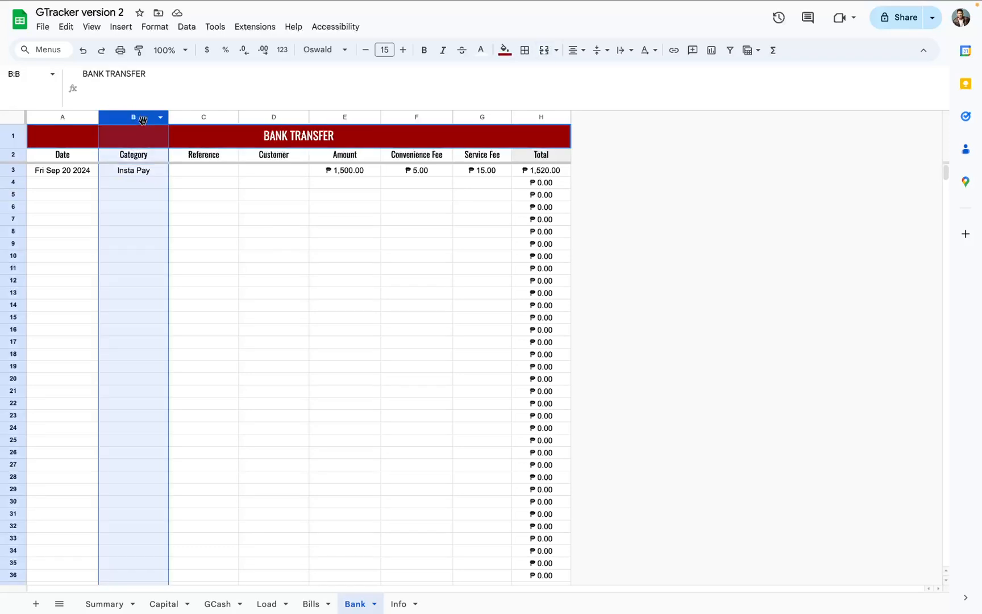
{"action": "left_click", "coordinate": [148, 181]}
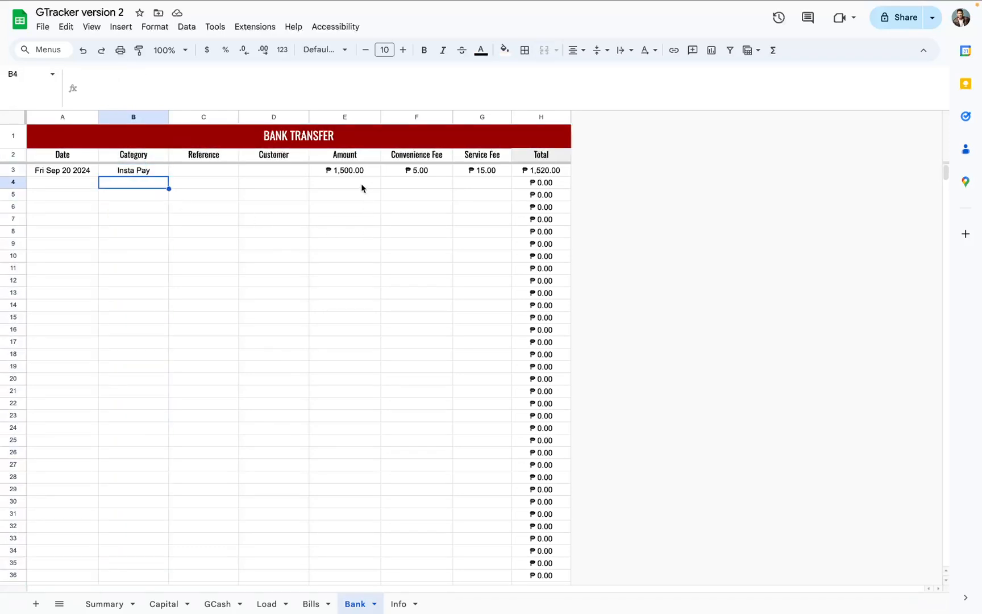
{"action": "left_click", "coordinate": [364, 118]}
{"action": "left_click", "coordinate": [422, 119]}
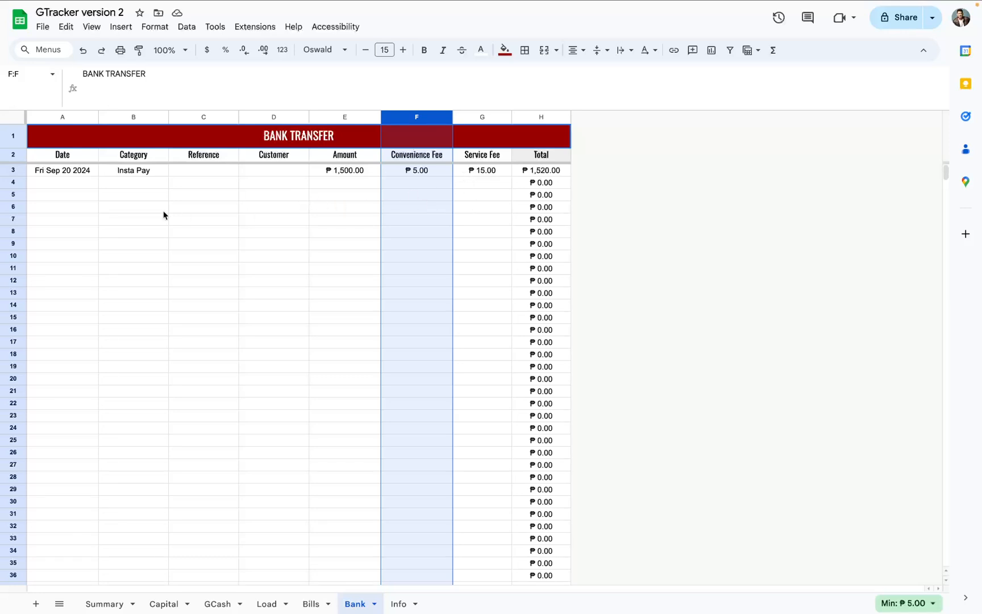
{"action": "left_click", "coordinate": [403, 173]}
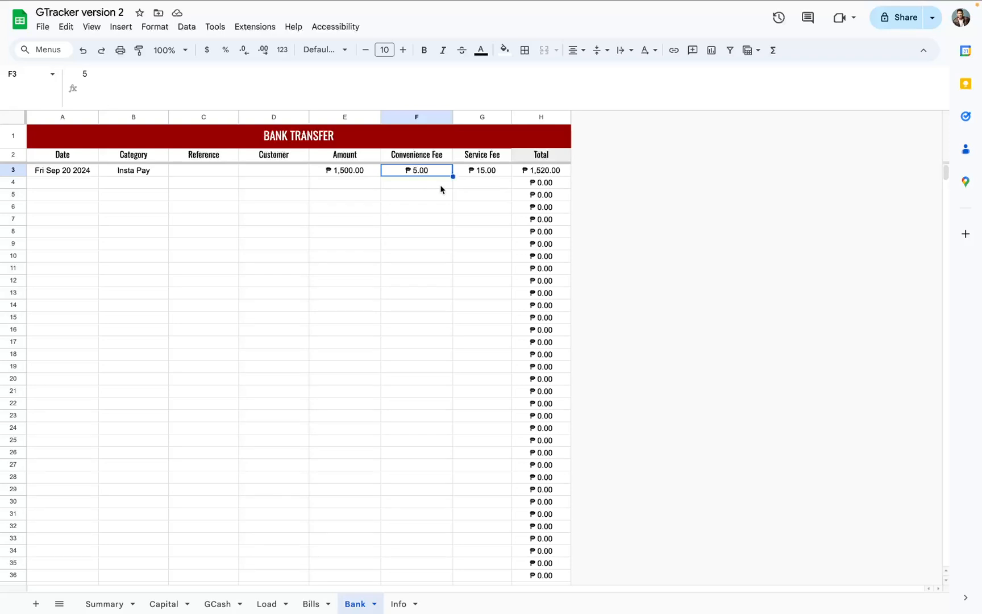
{"action": "left_click", "coordinate": [487, 119]}
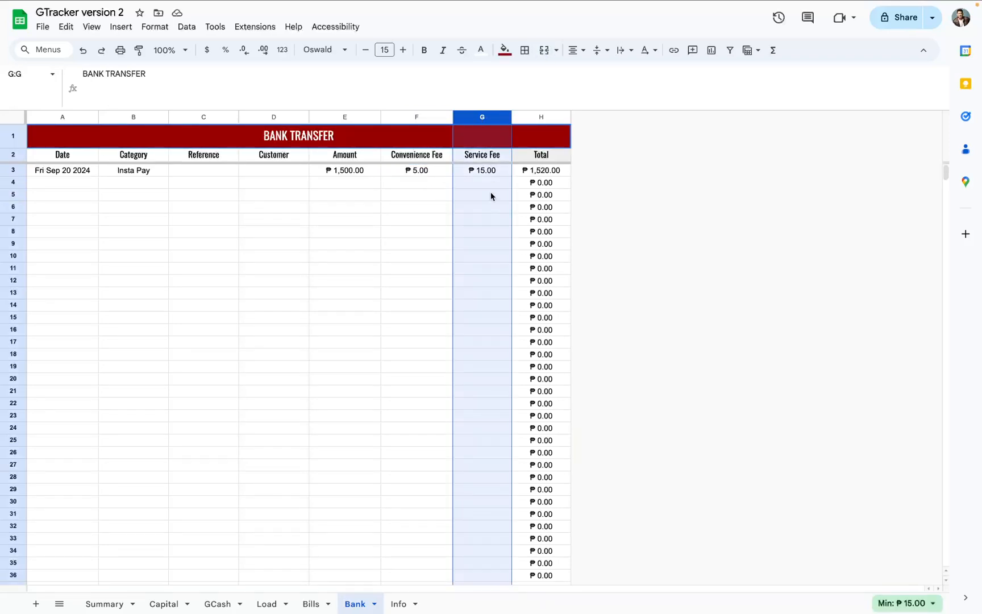
{"action": "left_click", "coordinate": [405, 117]}
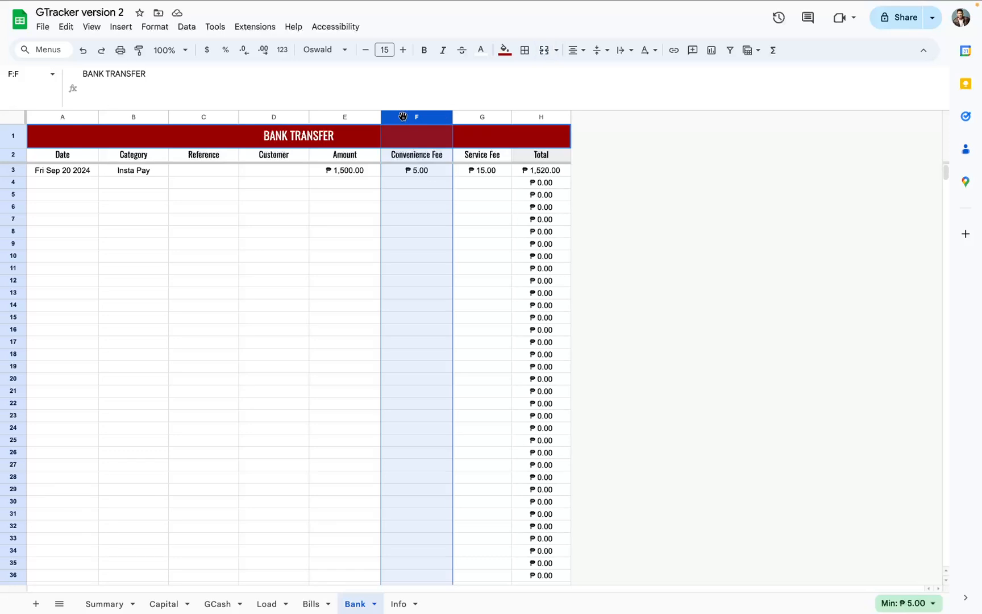
{"action": "left_click", "coordinate": [361, 119], "text": "shift"}
{"action": "left_click", "coordinate": [472, 118]}
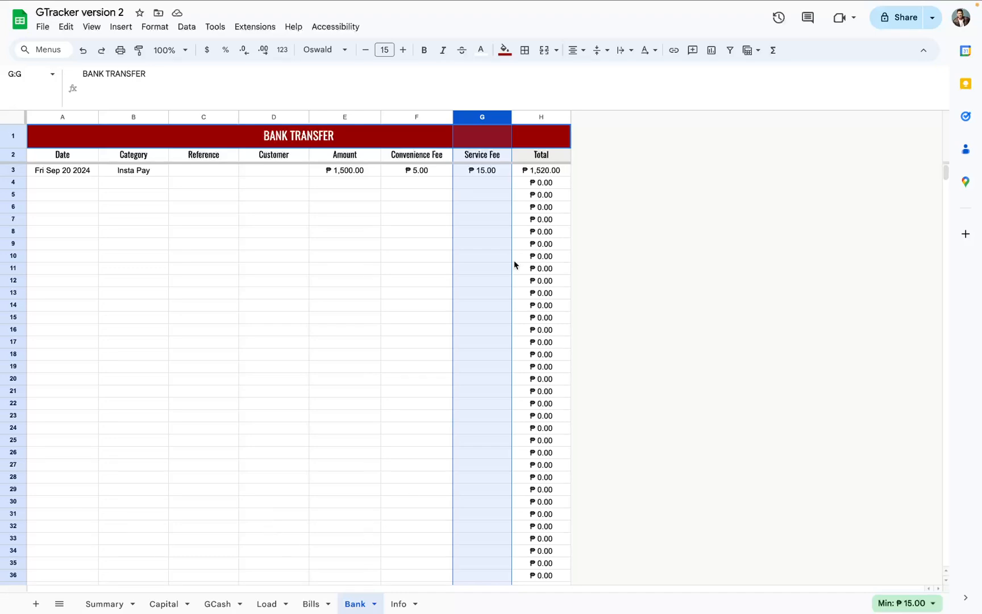
Step: Revisit the Bills, Load and GCash sheets in turn to recap the transaction tables
{"action": "left_click", "coordinate": [317, 603]}
{"action": "left_click", "coordinate": [279, 601]}
{"action": "left_click", "coordinate": [226, 604]}
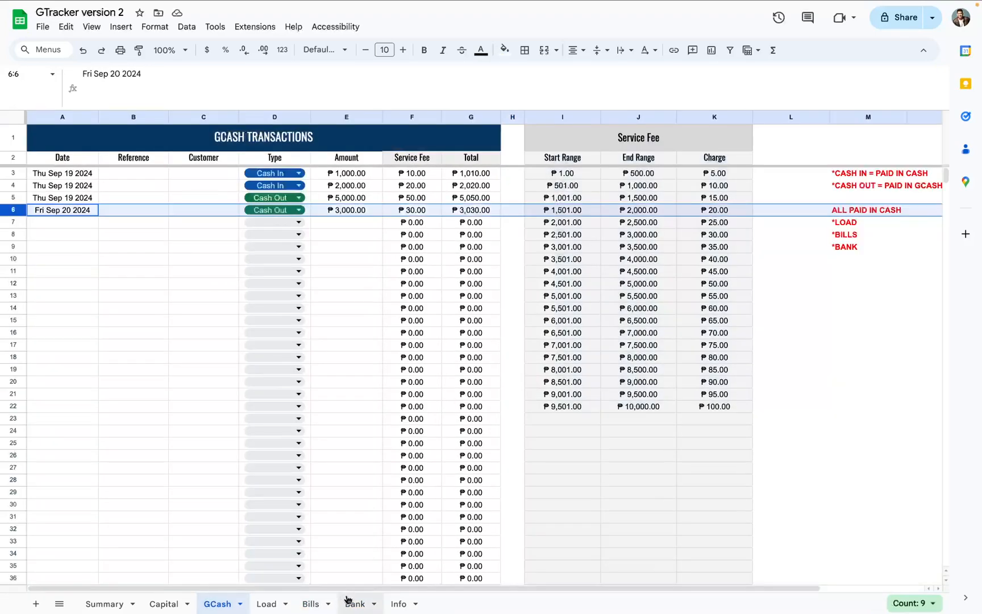
Step: Open the Info sheet and examine the troubleshooting contact note and the Facebook page, terms, templates and services links
{"action": "left_click", "coordinate": [387, 604]}
{"action": "left_click", "coordinate": [214, 367]}
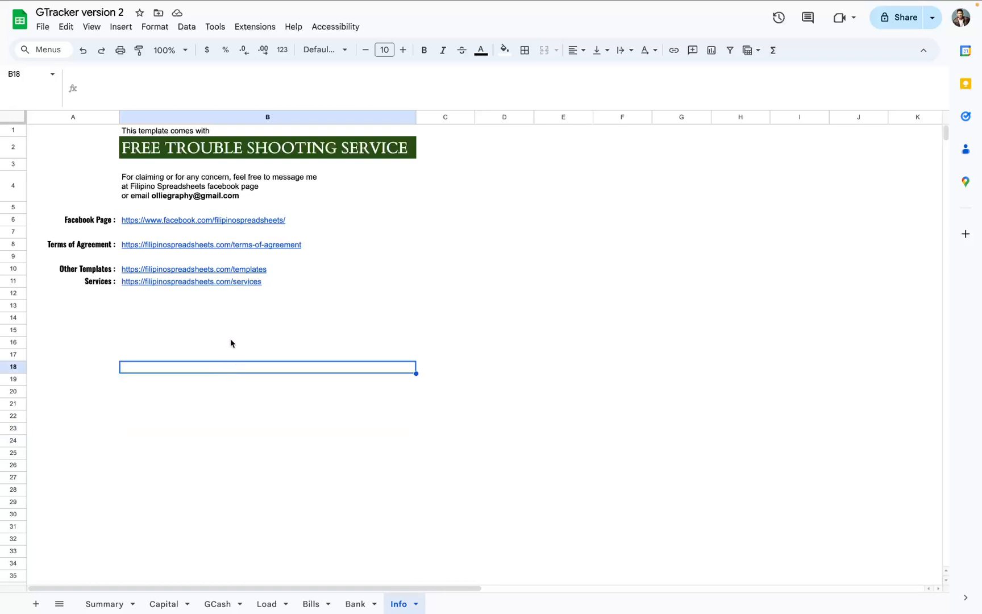
{"action": "left_click", "coordinate": [173, 196]}
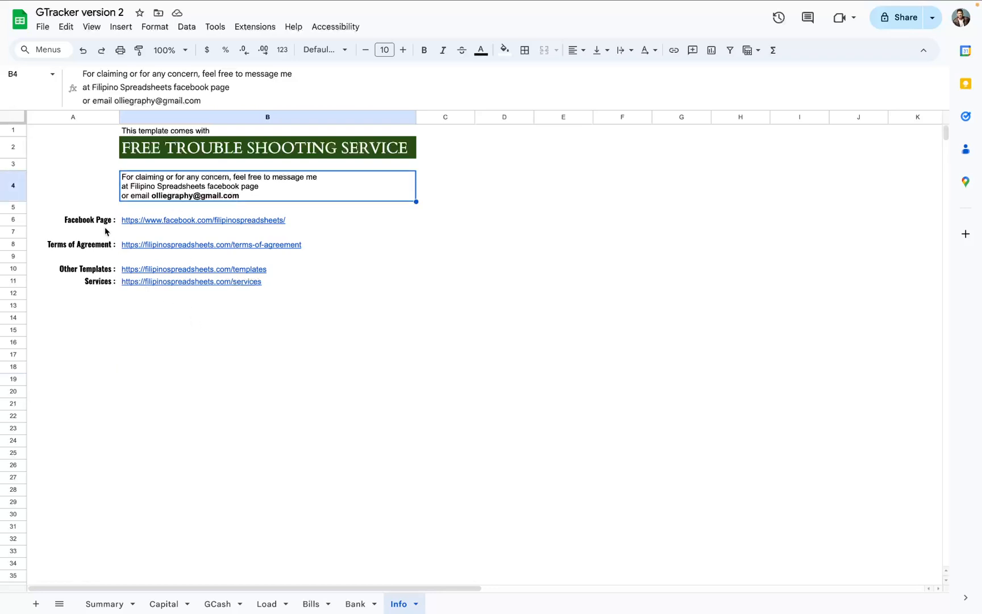
{"action": "left_click_drag", "start_coordinate": [106, 223], "coordinate": [254, 283]}
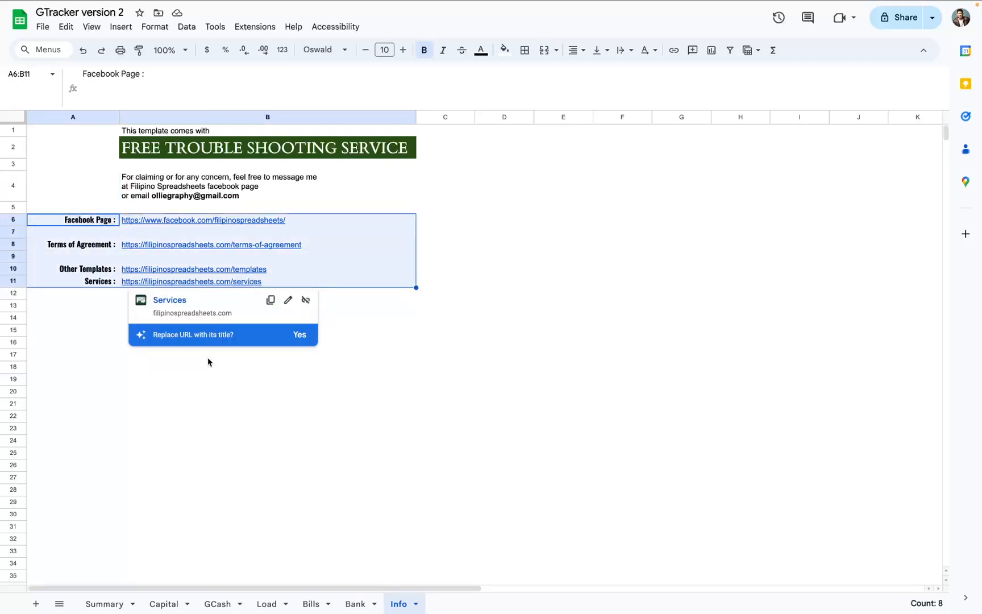
{"action": "left_click", "coordinate": [177, 198]}
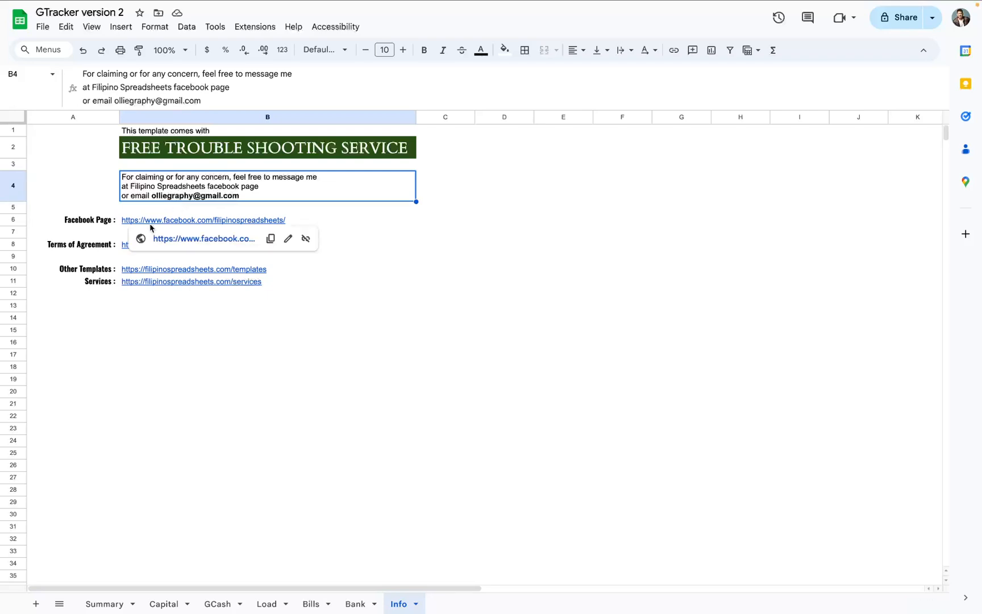